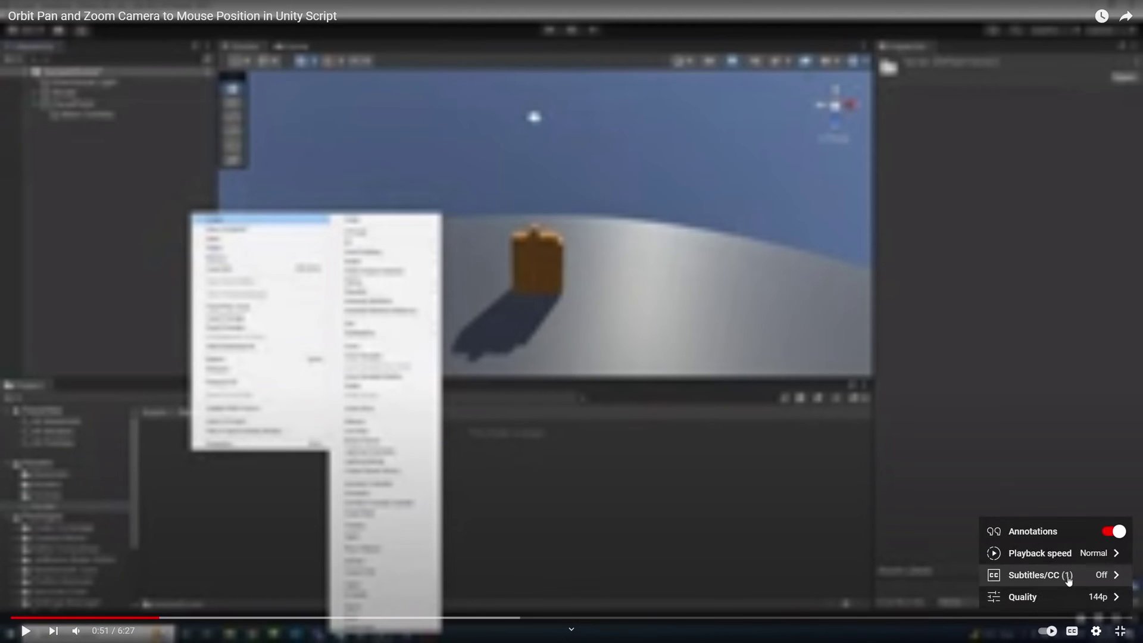
Set the tutorial video's playback quality to 1440p
left_click(1054, 597)
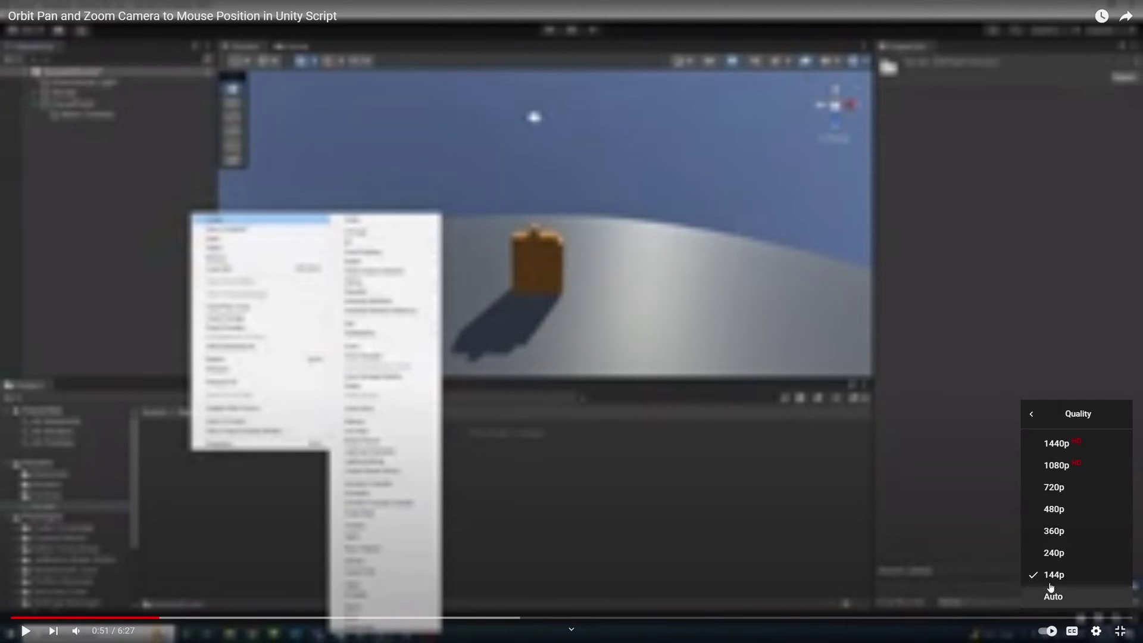
left_click(1057, 444)
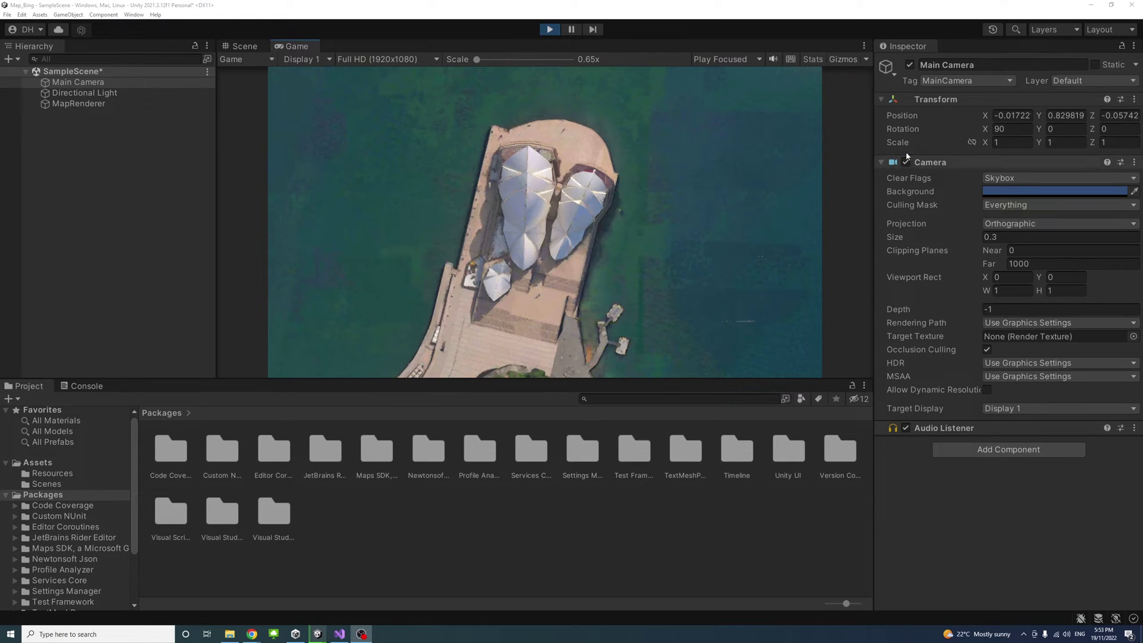
Set the Main Camera's X rotation to 25 and sweep its Y rotation up to 208.16
left_click(1010, 128)
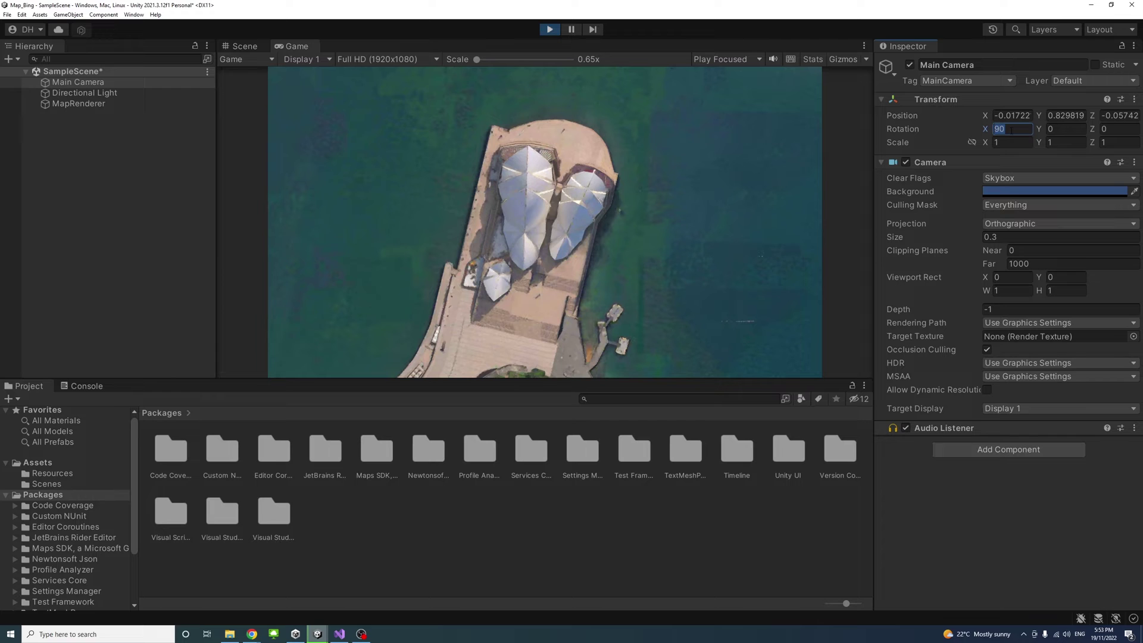
type("25")
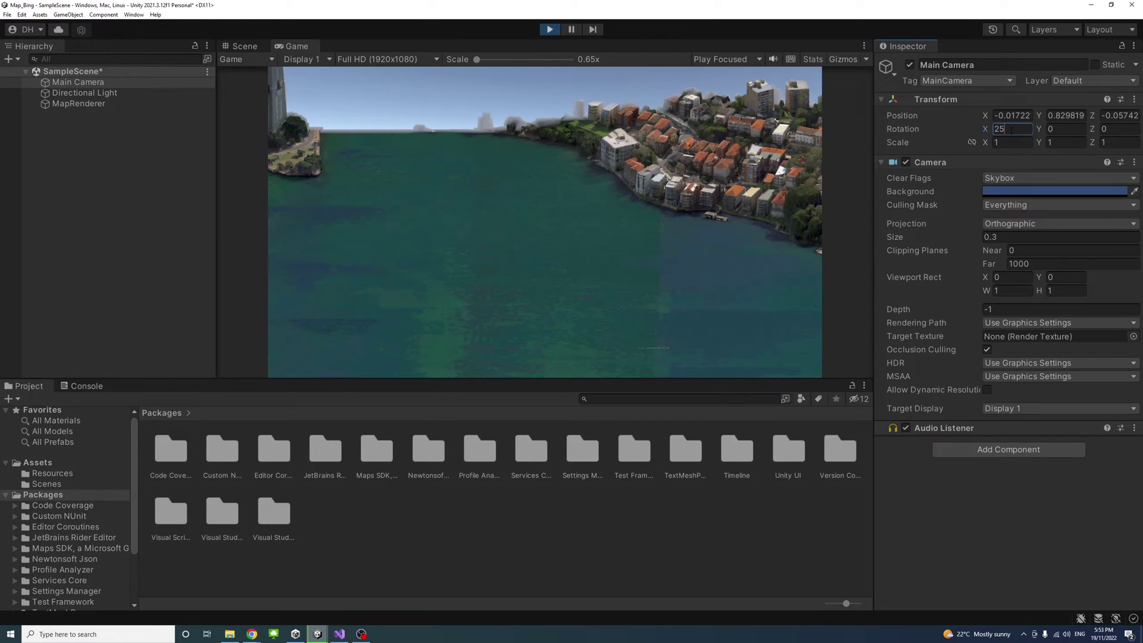
left_click(1065, 129)
type("1")
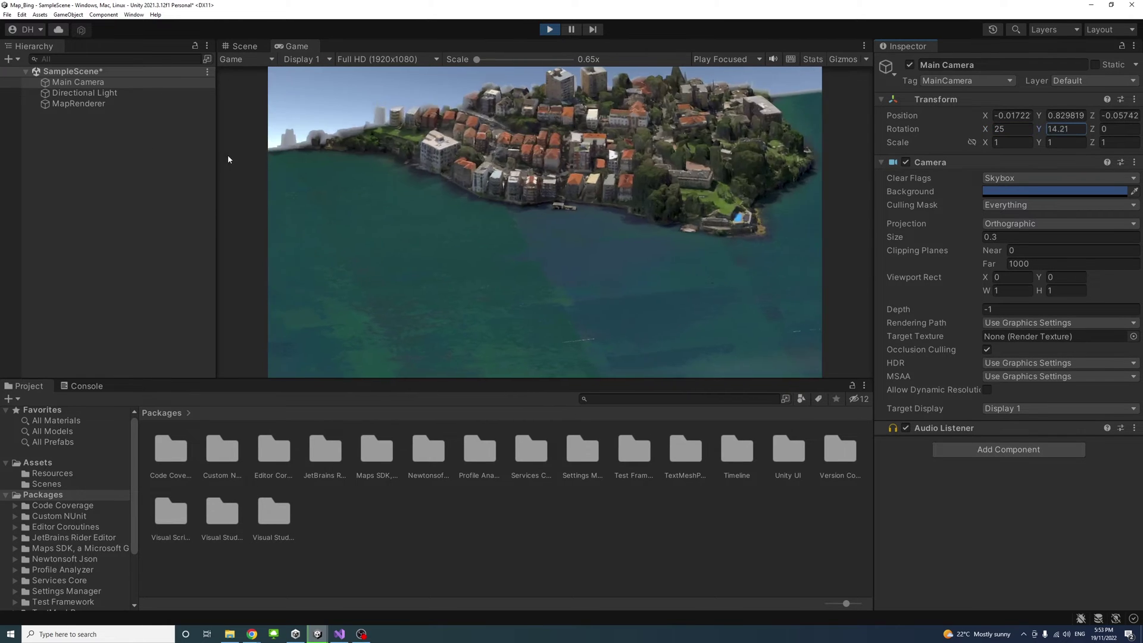
type("4.2460.4")
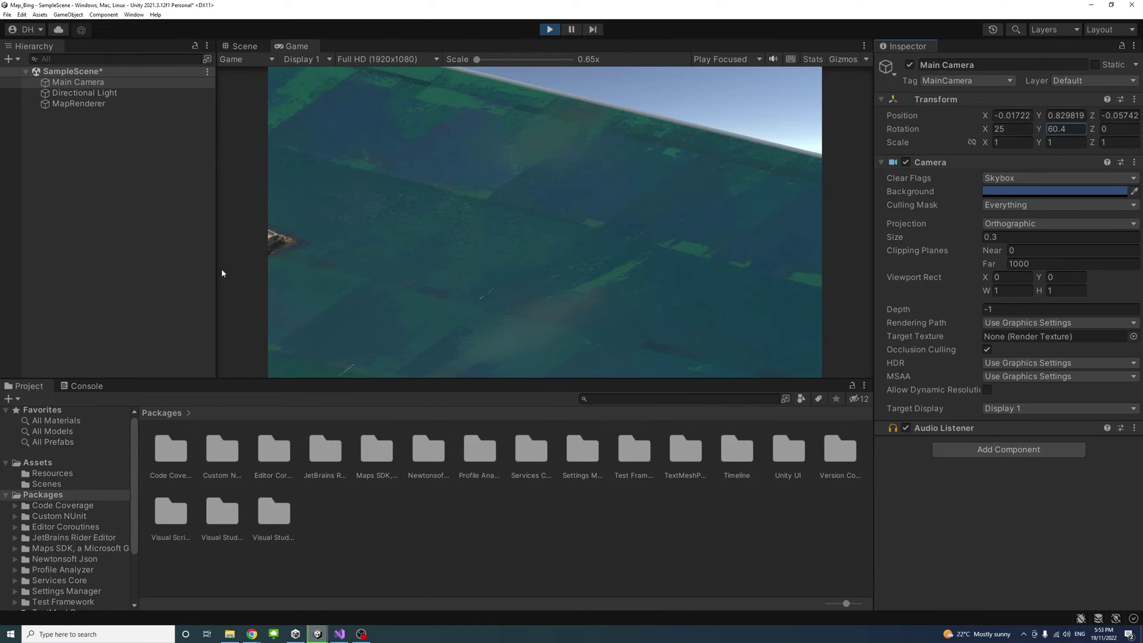
type("123.96")
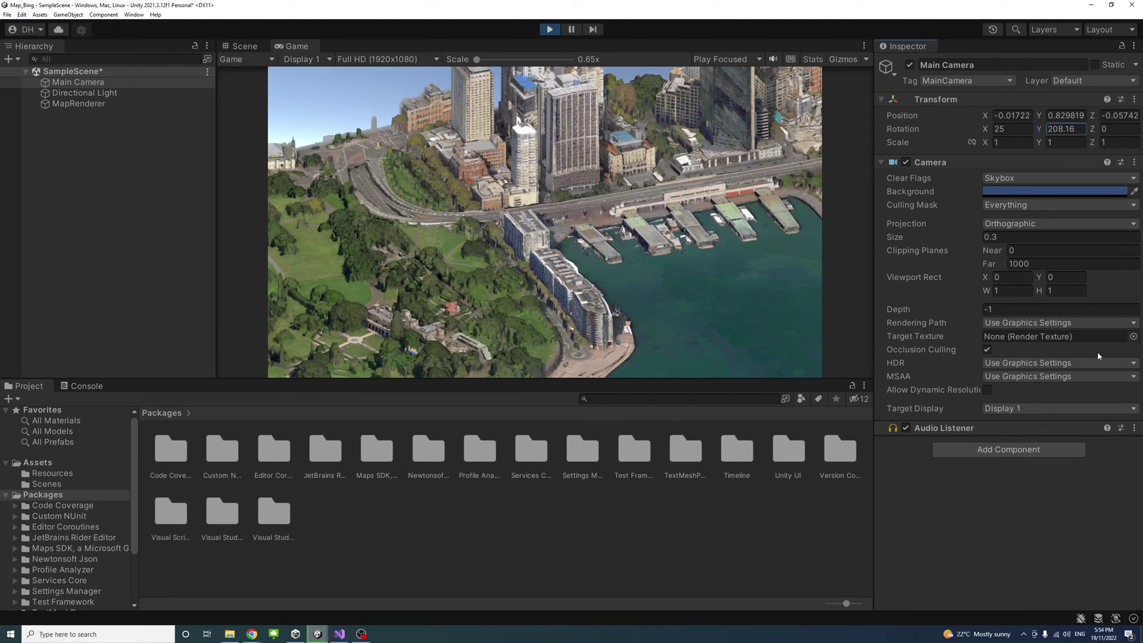
Set the Main Camera's rotation to 90 on X and 0 on Y for a top-down view
left_click(999, 129)
type("90")
key("Tab")
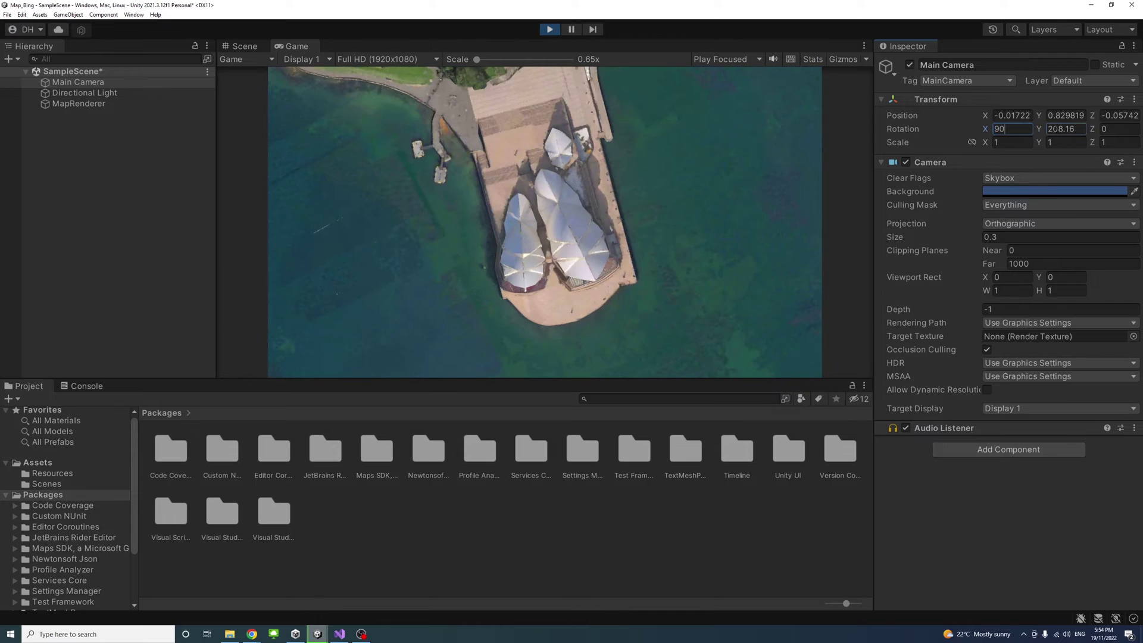
type("0")
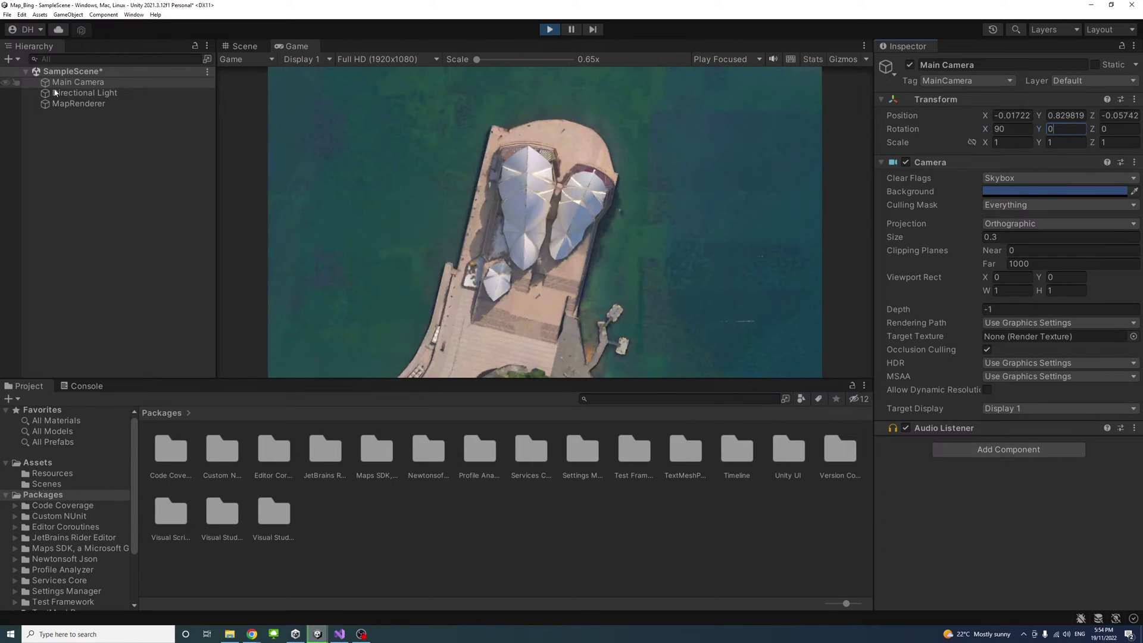
Lower the zoom level of the MapRenderer object's map
left_click(78, 104)
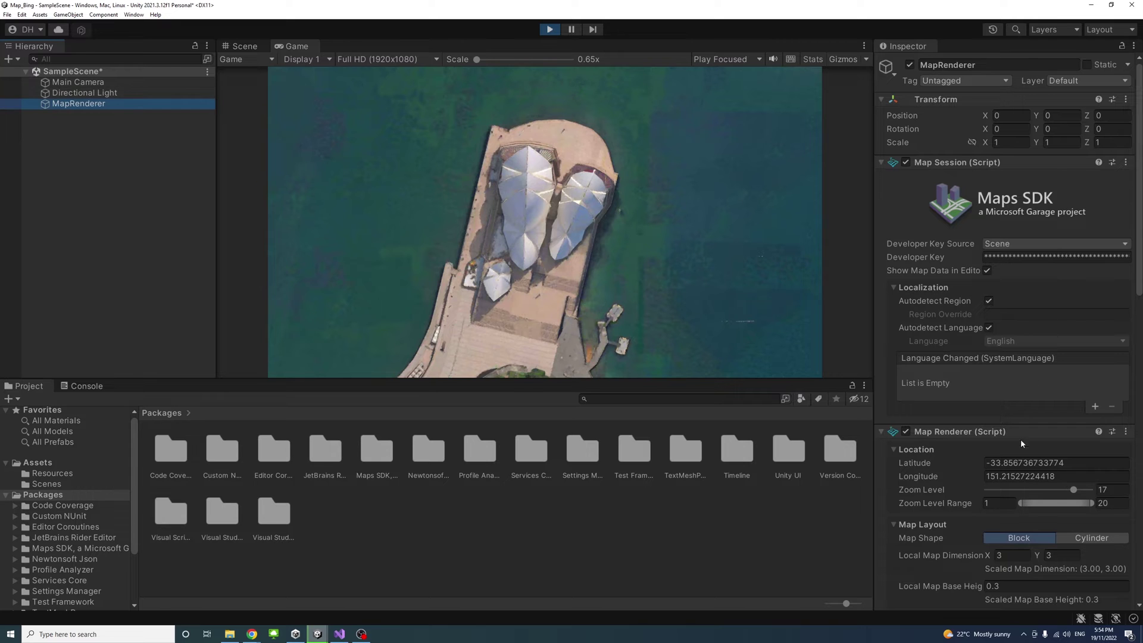
left_click_drag(1073, 490, 1042, 506)
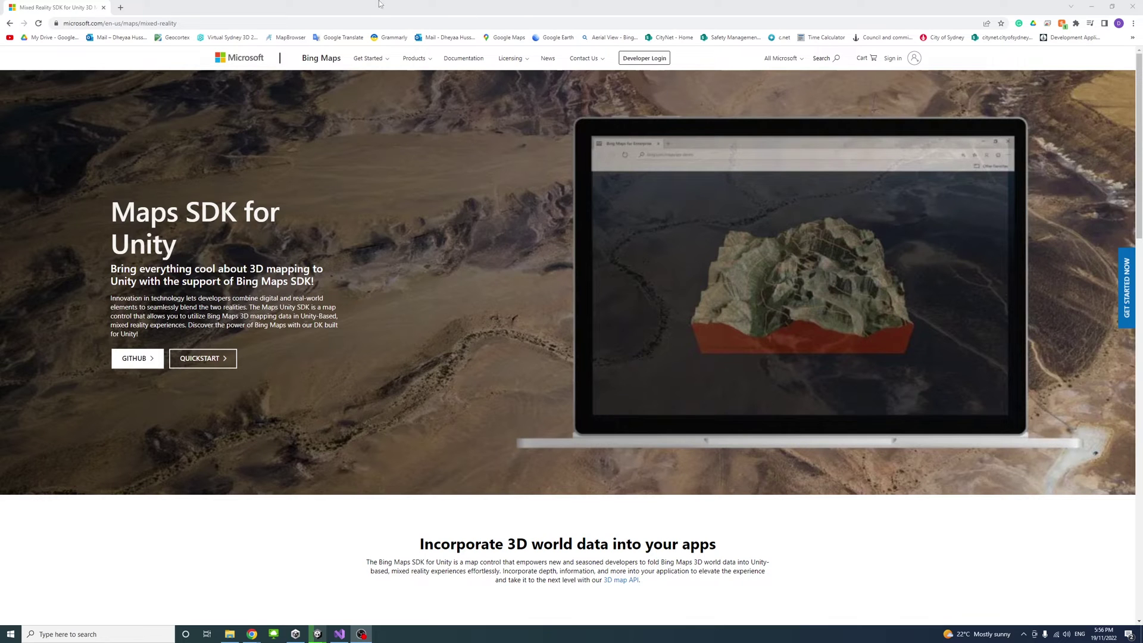
Look through the Maps SDK for Unity web page, including its GitHub and key sections
left_click(380, 18)
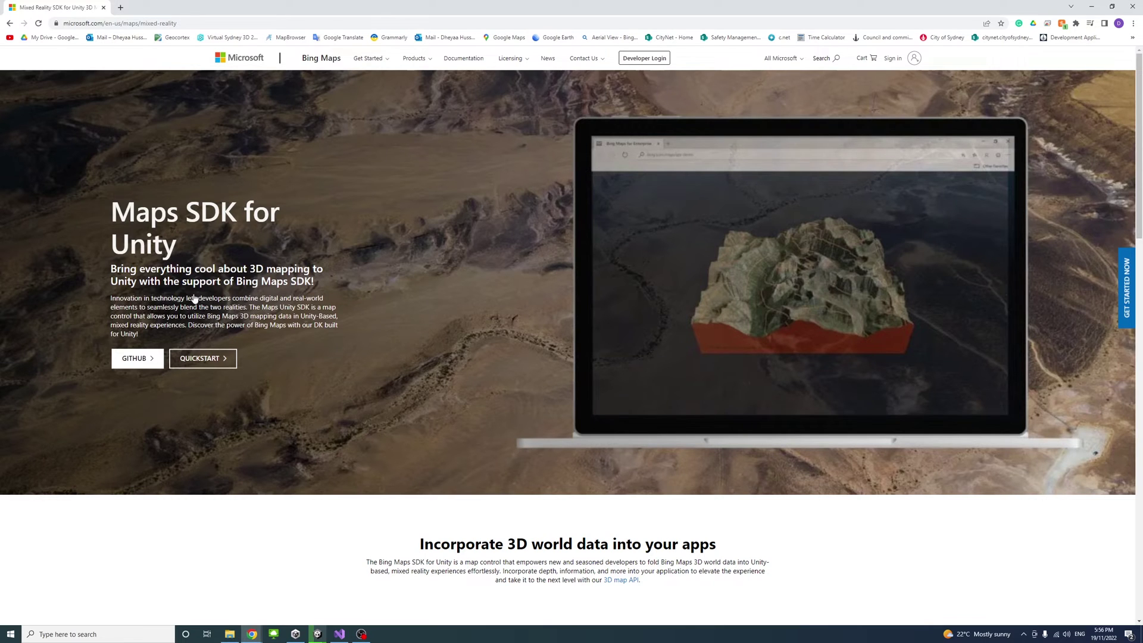
scroll(201, 297, "down", 5)
scroll(202, 297, "down", 6)
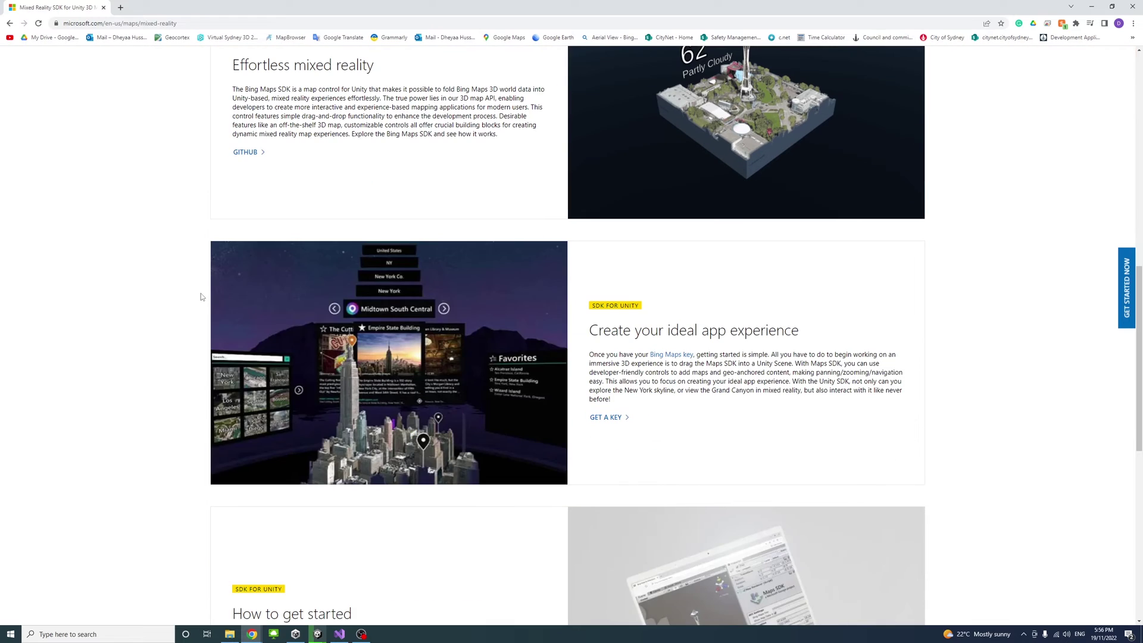
scroll(203, 296, "up", 11)
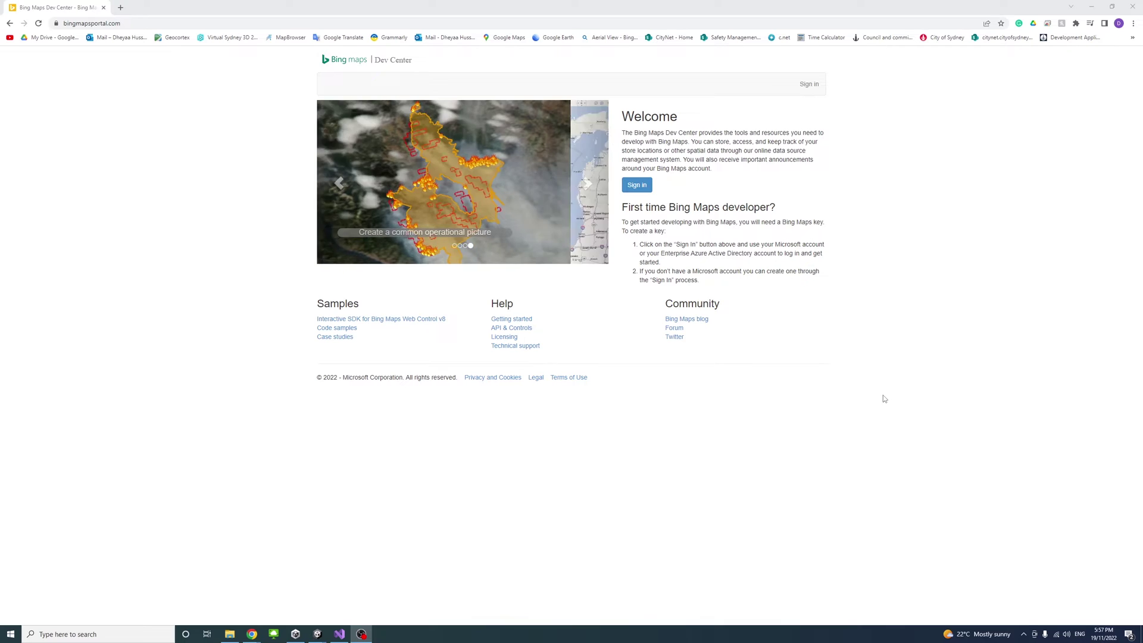
Go to the Bing Maps Dev Center sign-in and choose to create a new Microsoft account
left_click(811, 85)
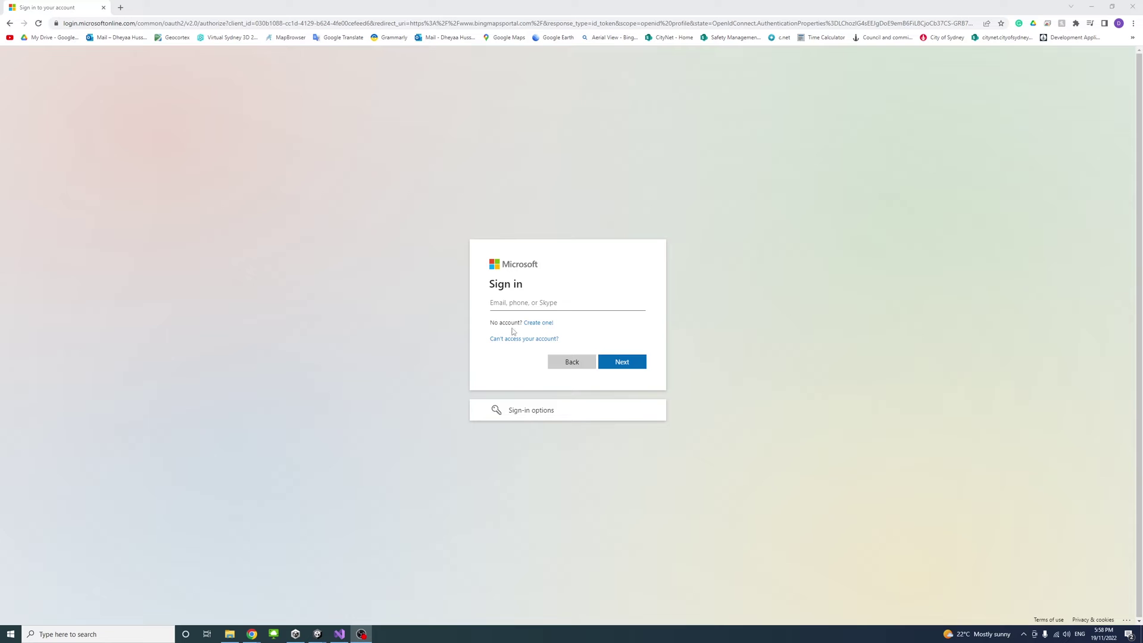
left_click(545, 326)
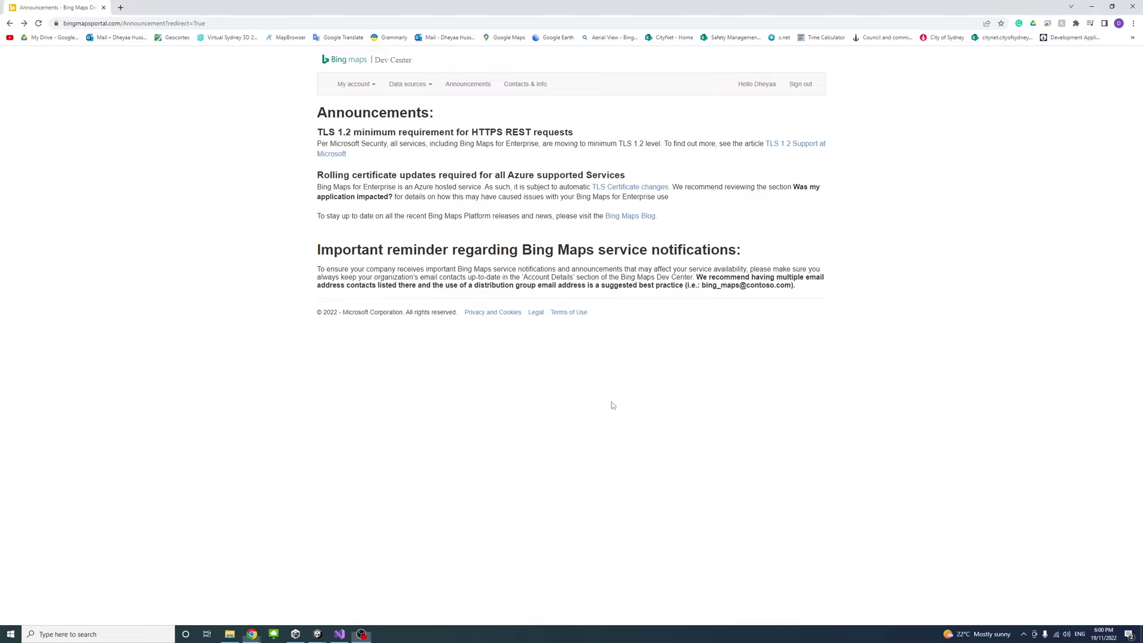
Open the account's Bing Maps keys page and start creating a new key
left_click(357, 84)
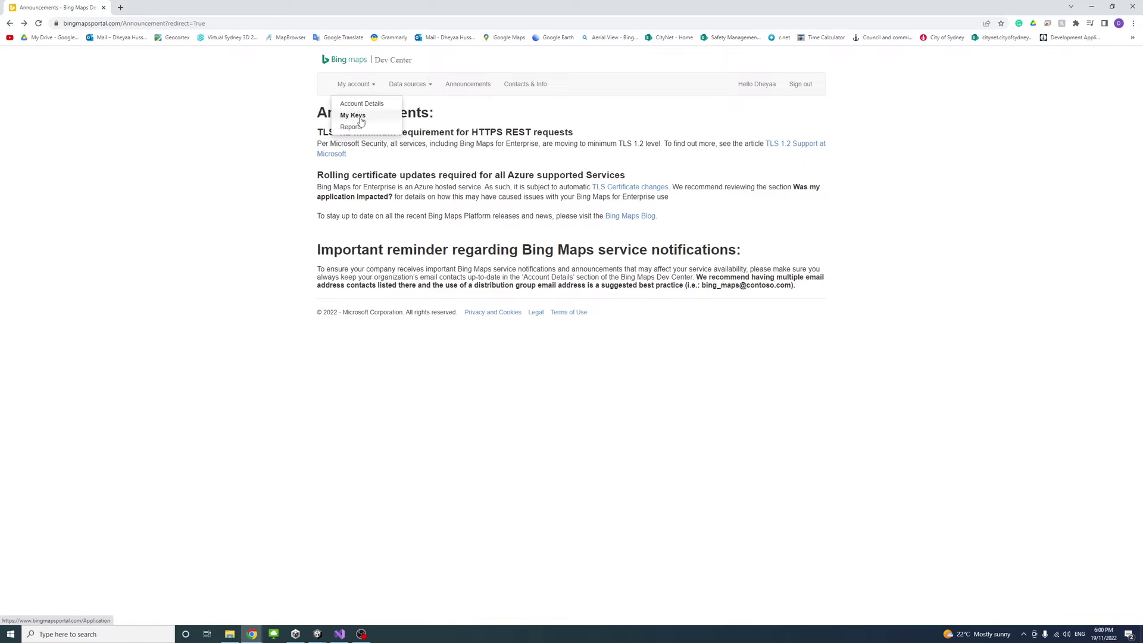
left_click(359, 117)
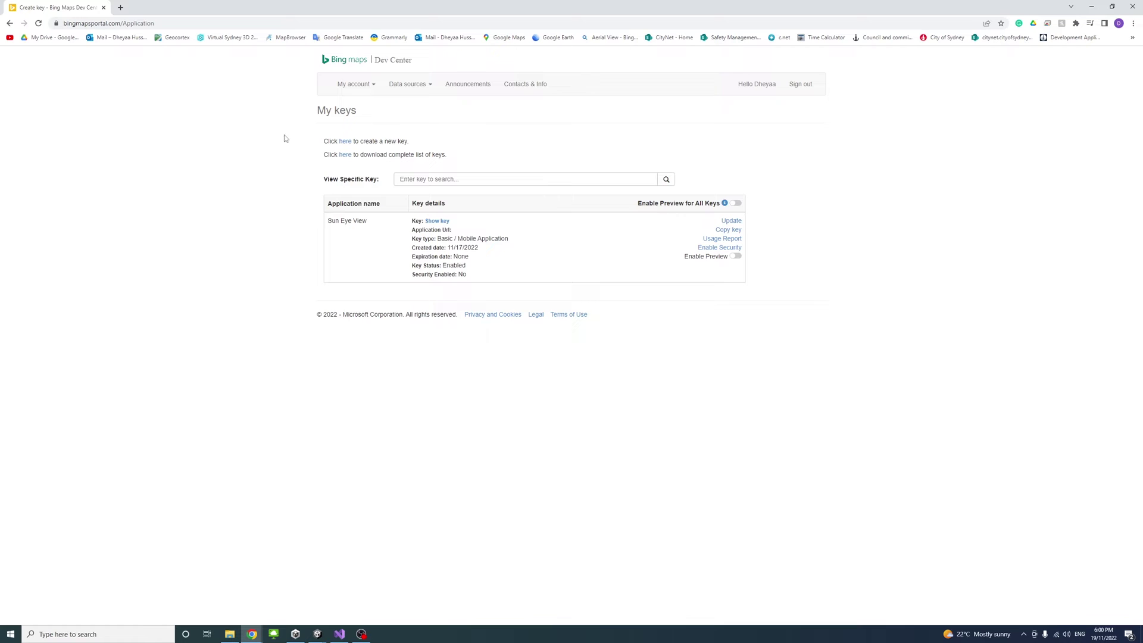
left_click(345, 143)
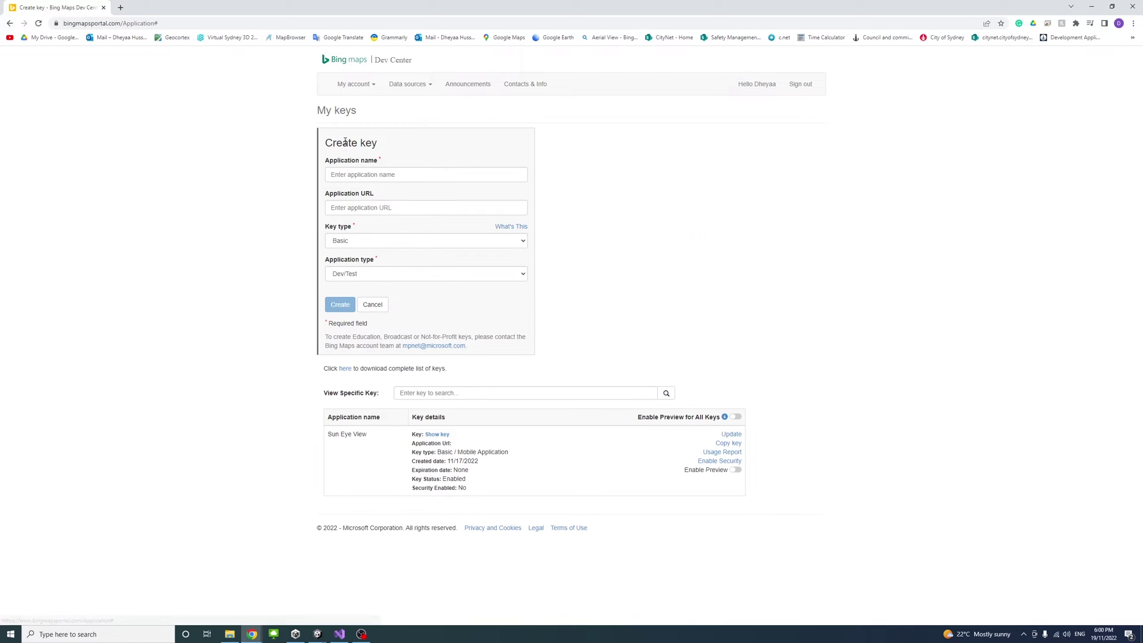
Create a key for the application BingMapTest with key type Basic and application type Mobile Application
left_click(402, 176)
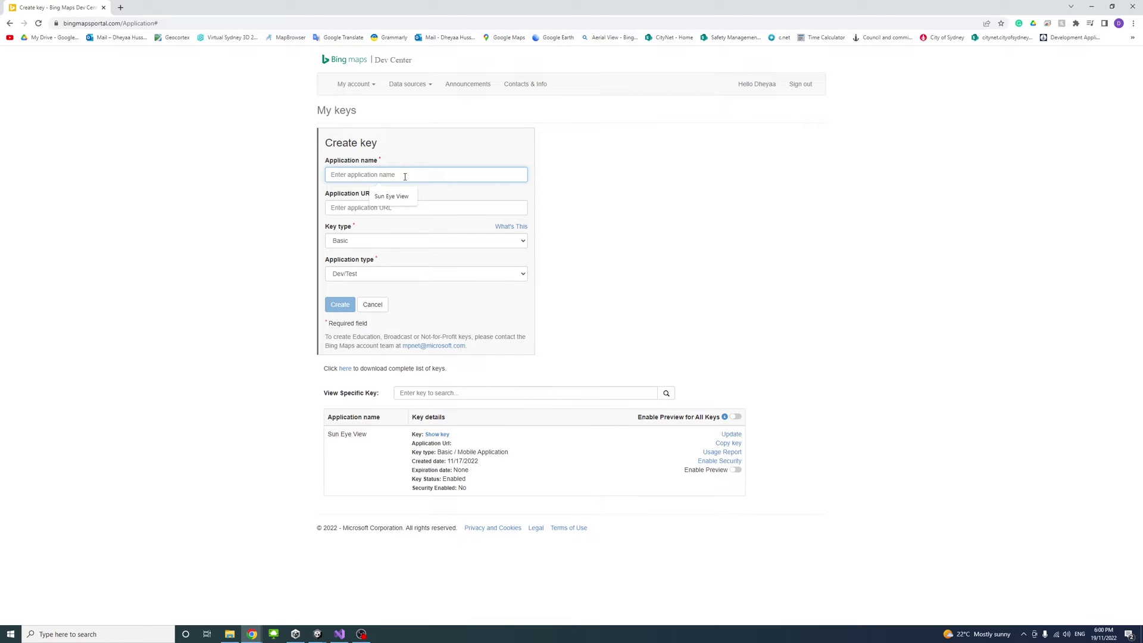
type("BingMapTest")
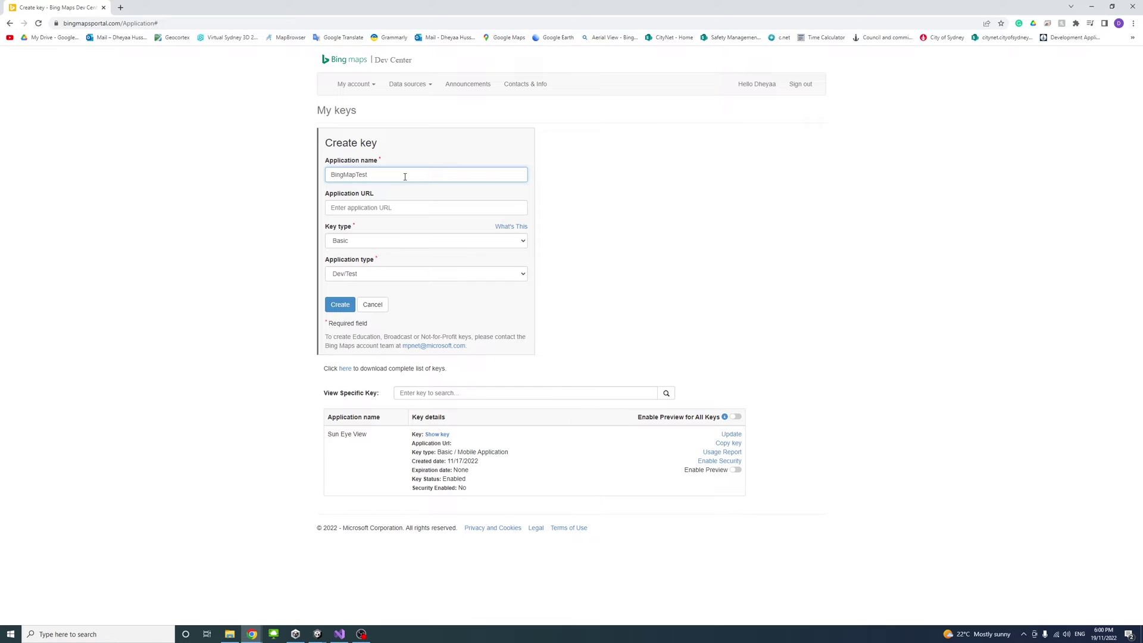
left_click(390, 208)
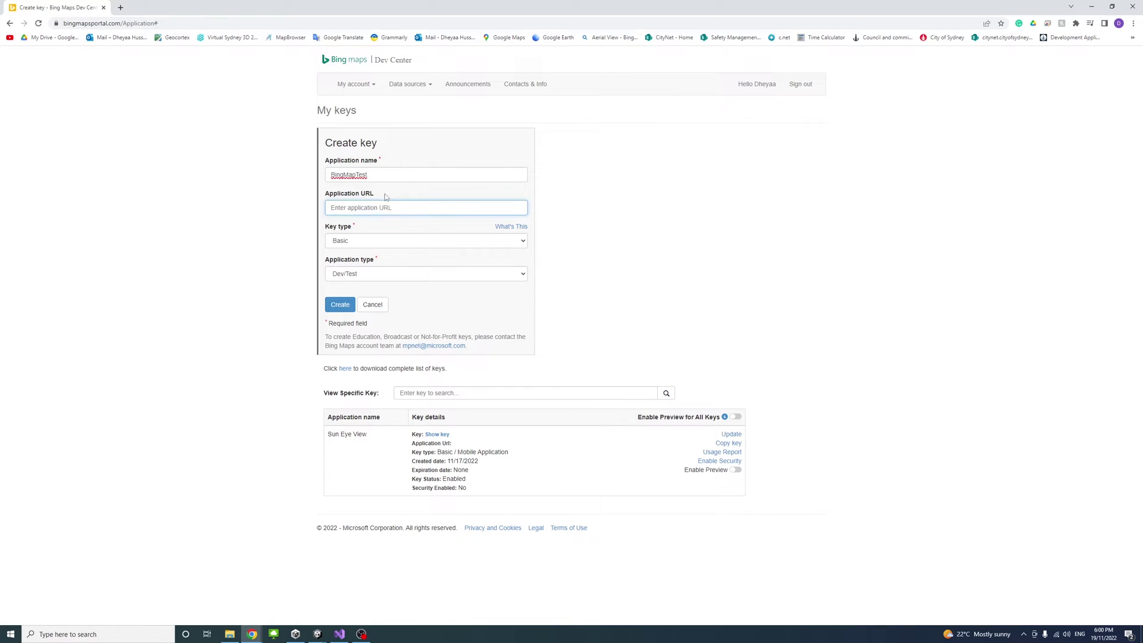
left_click(382, 240)
left_click(366, 252)
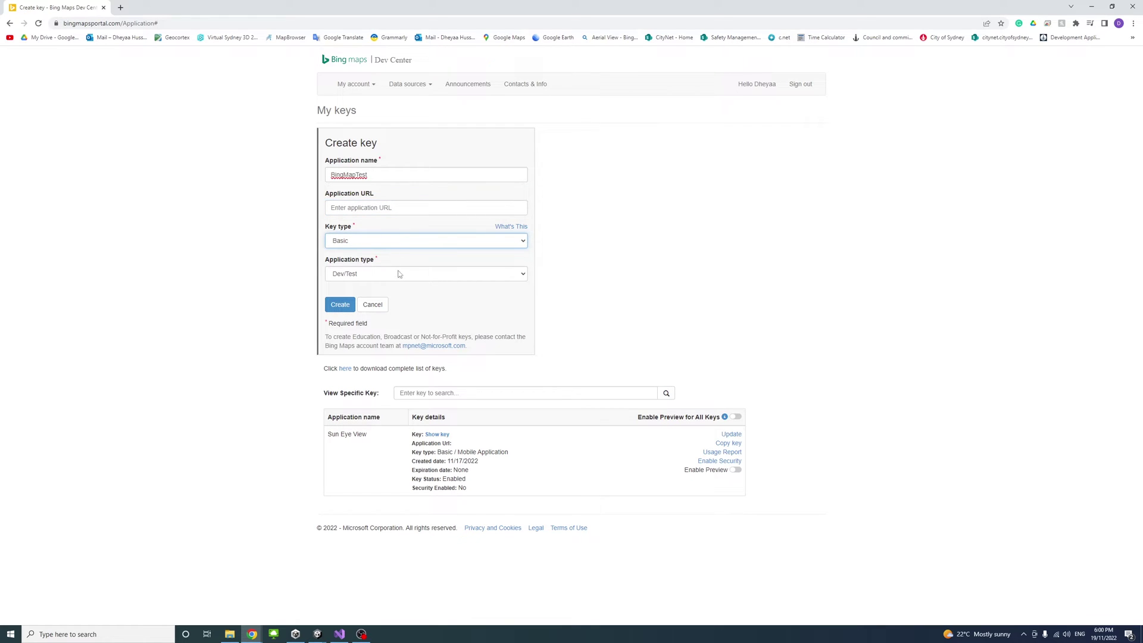
left_click(399, 274)
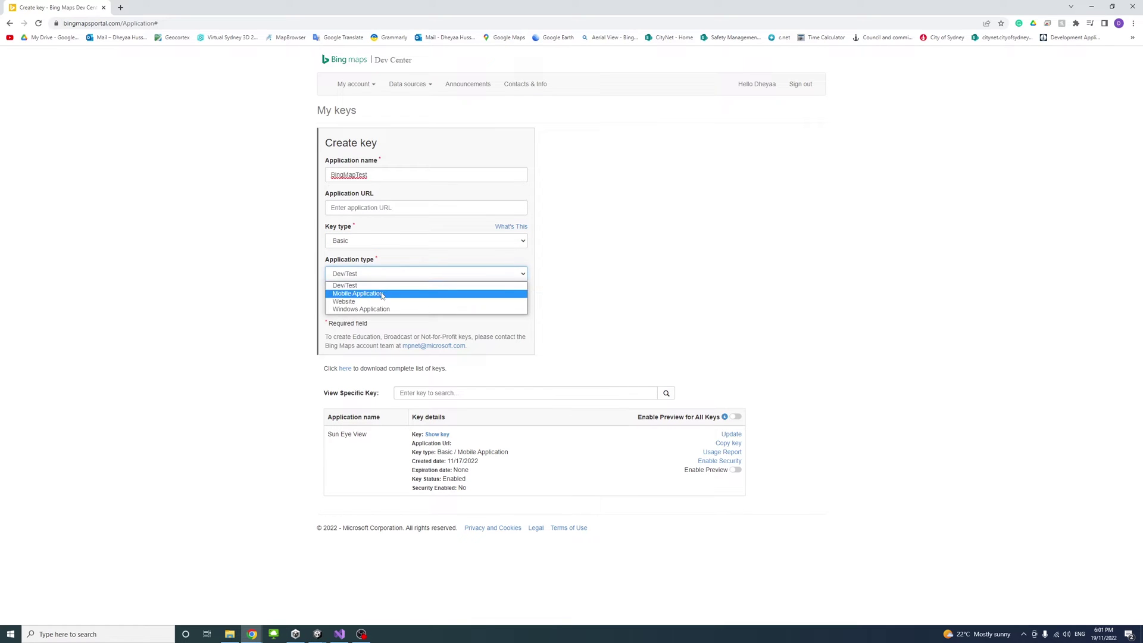
left_click(381, 293)
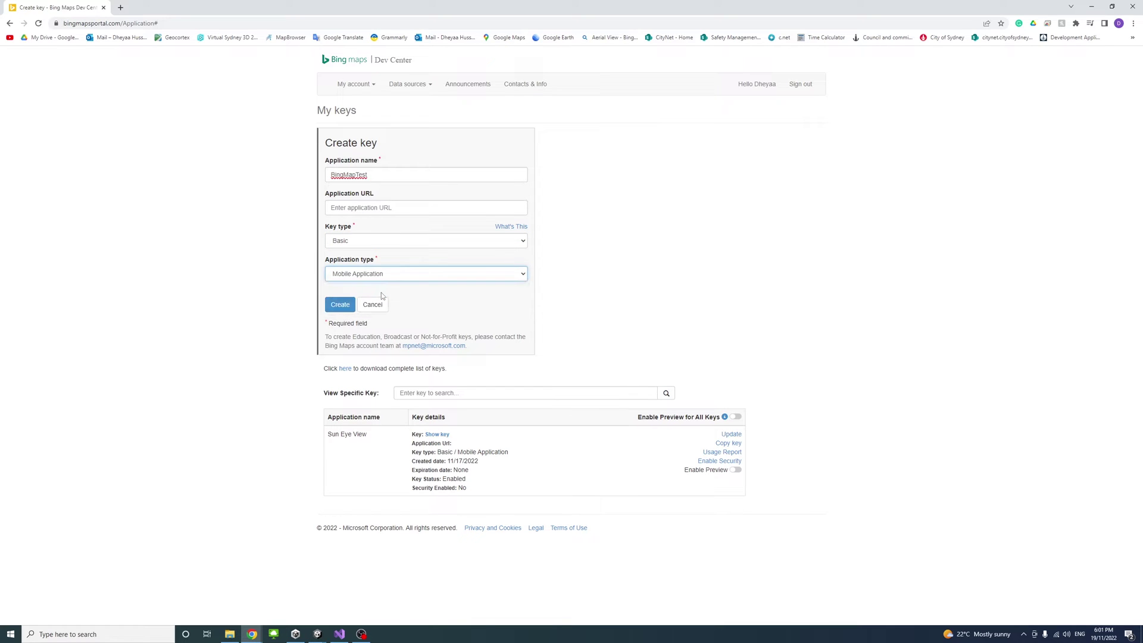
left_click(341, 306)
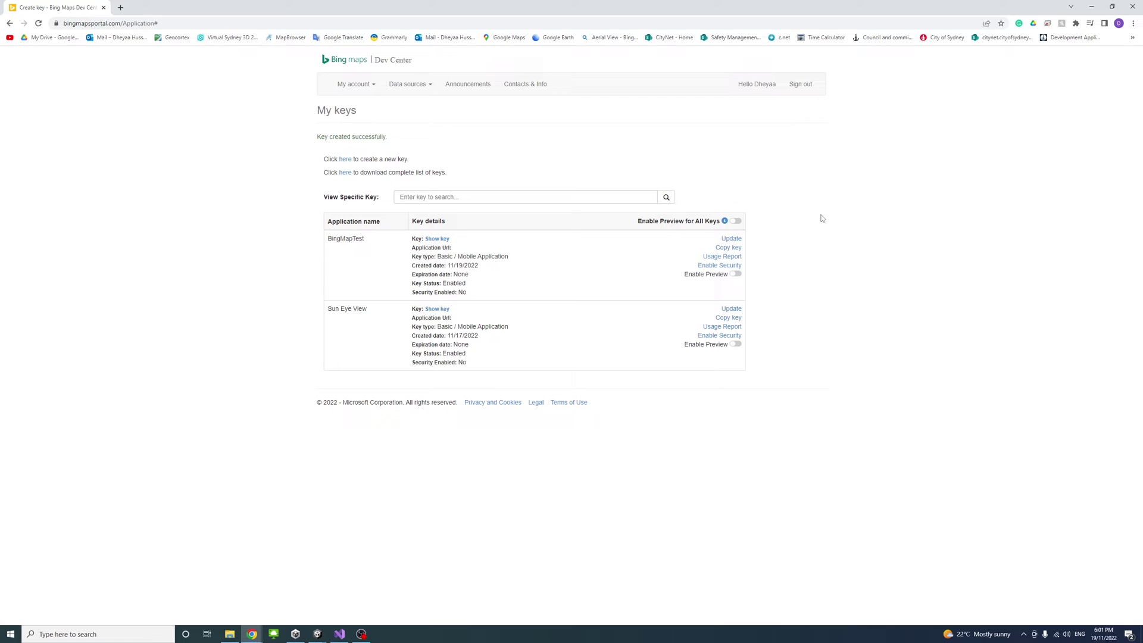
Switch to the Unity project, show its Packages folder in File Explorer and open manifest.json from it
key("alt+Tab")
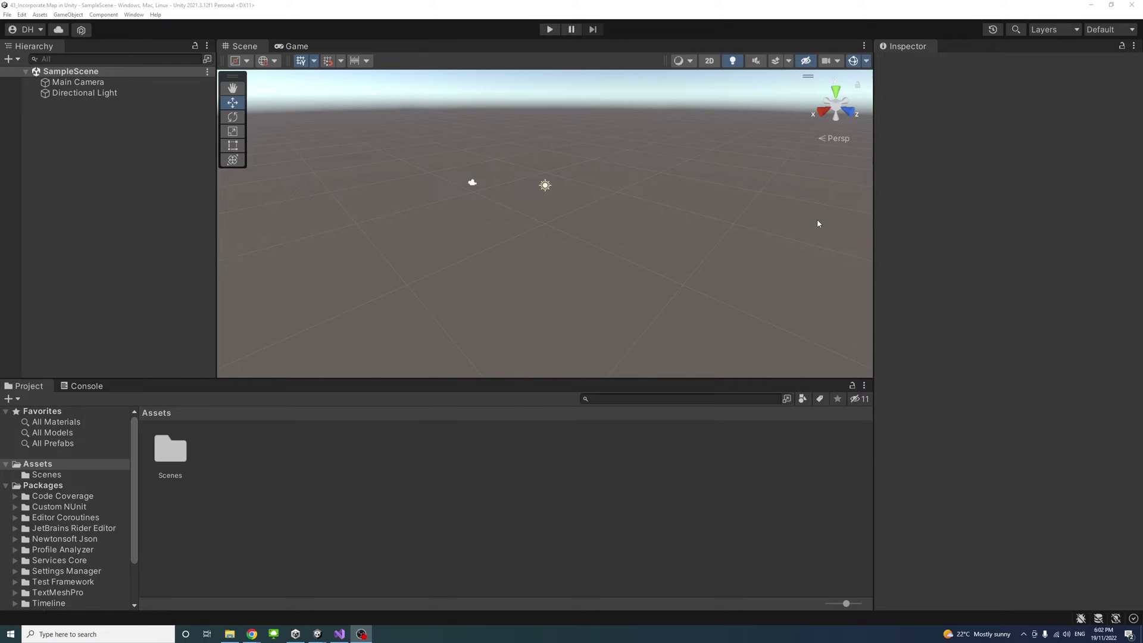
left_click(40, 487)
right_click(40, 488)
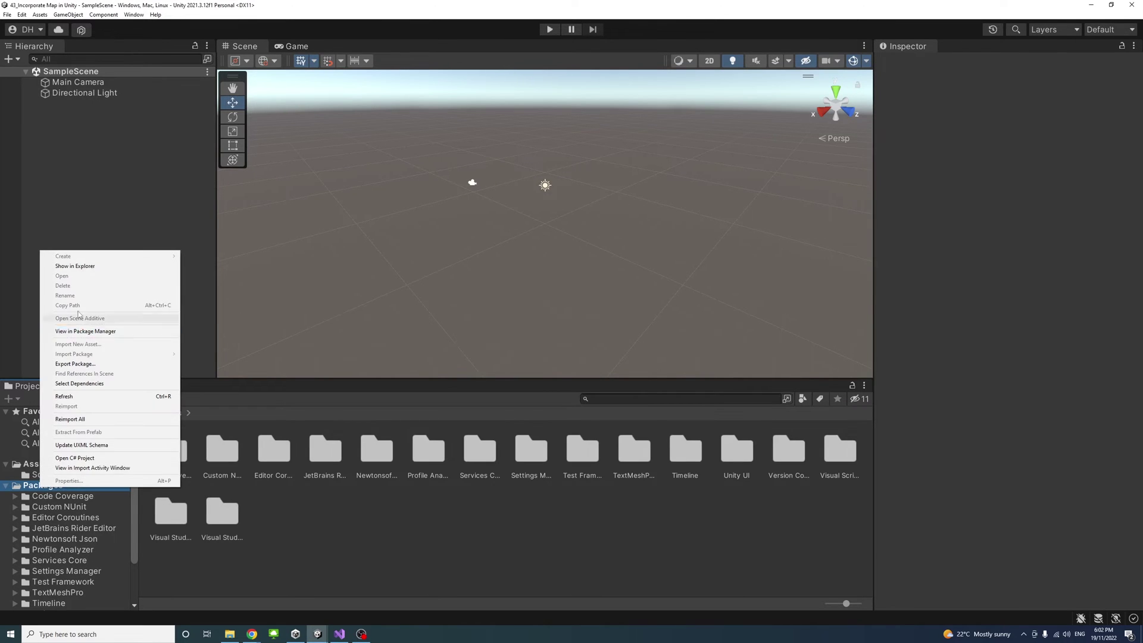
left_click(76, 267)
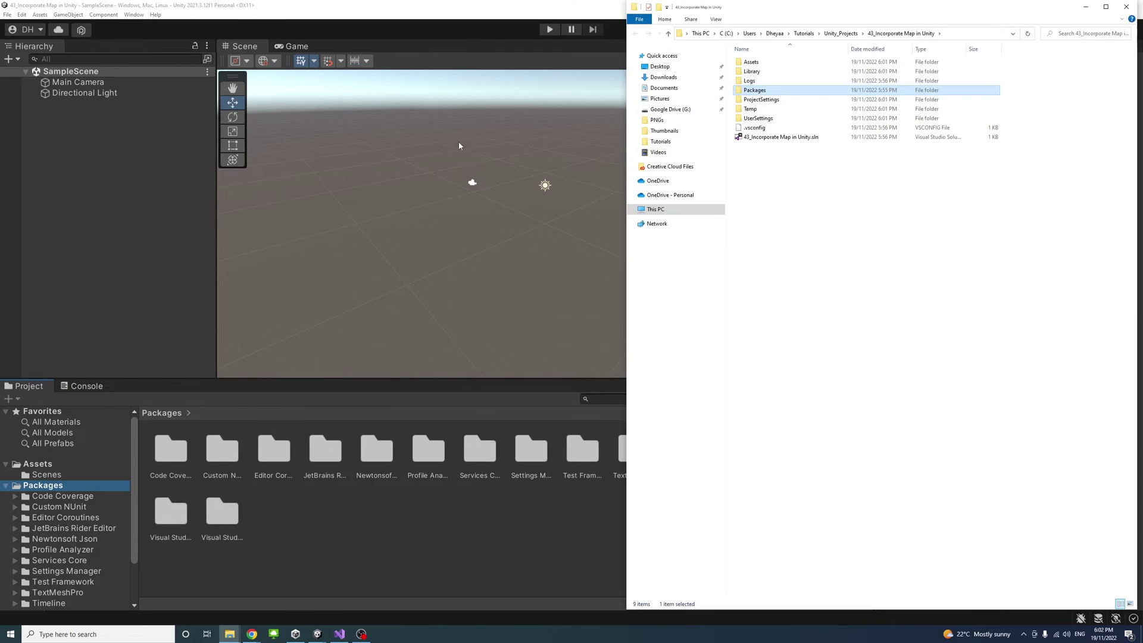
double_click(754, 90)
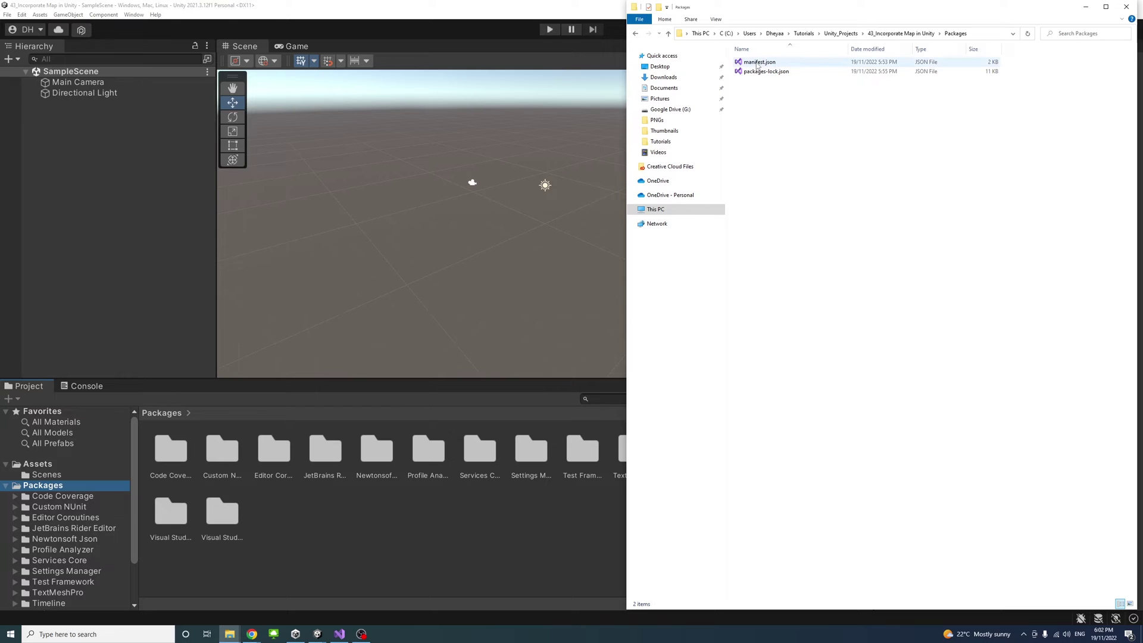
left_click(757, 66)
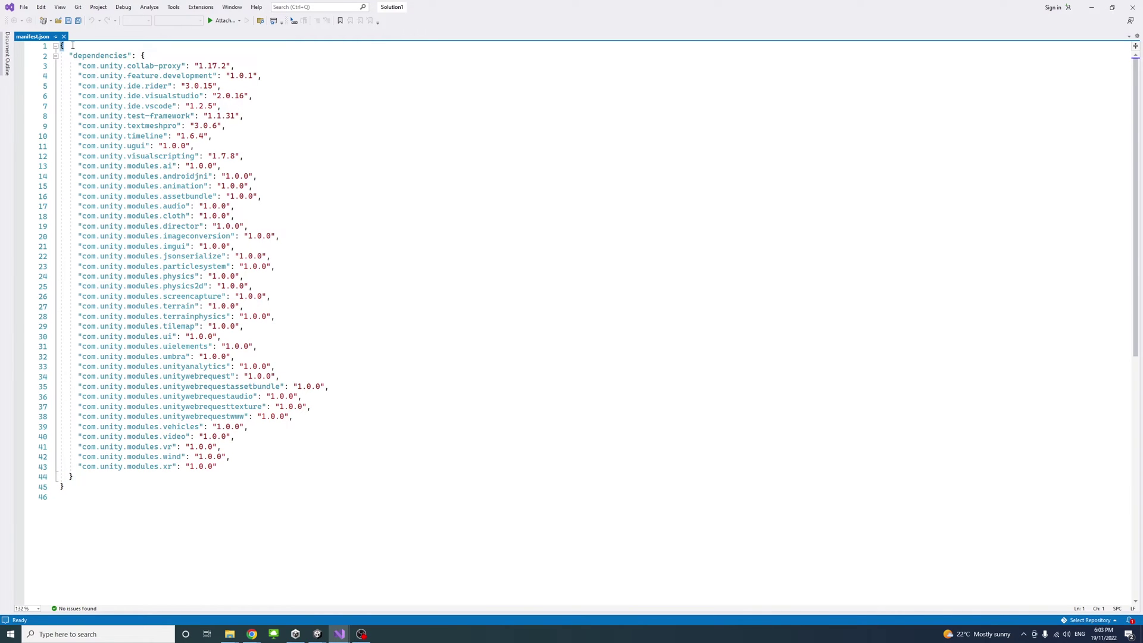
type("\"scopedRegistries\": [     {       \"name\": \"Maps SDK for Unity\",       \"url\": \"https://unity.virtualearth.net/npm/registry/\",       \"scopes\": [         \"com.microsoft.maps\"       ]     }   ],")
left_click_drag(73, 147, 53, 45)
scroll(73, 67, "up", 7, "ctrl")
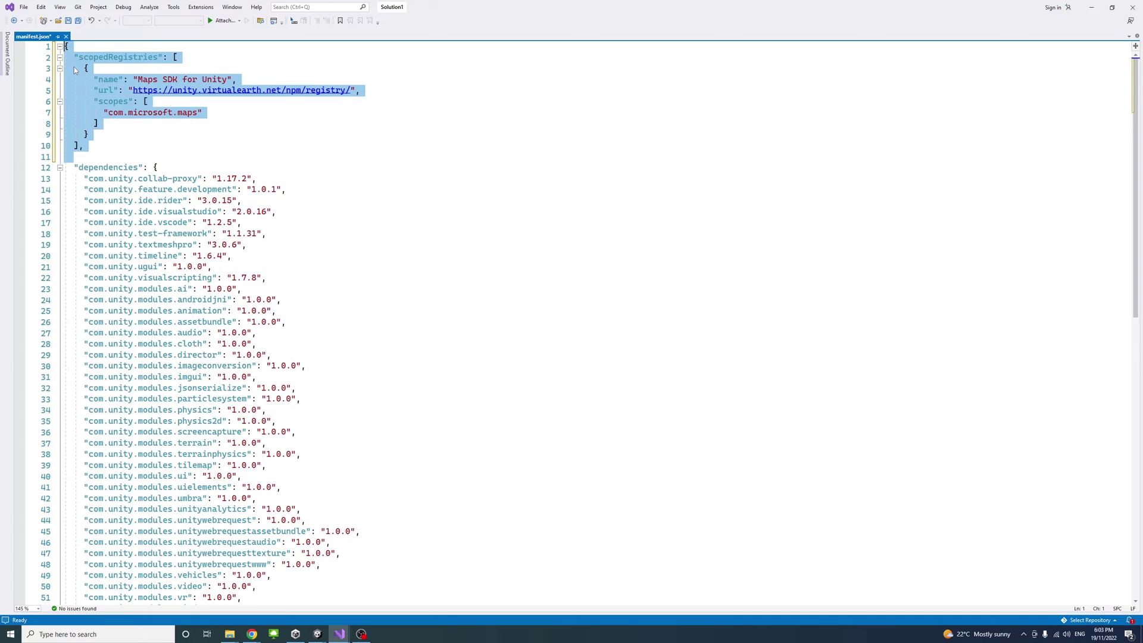
scroll(119, 77, "up", 3, "ctrl")
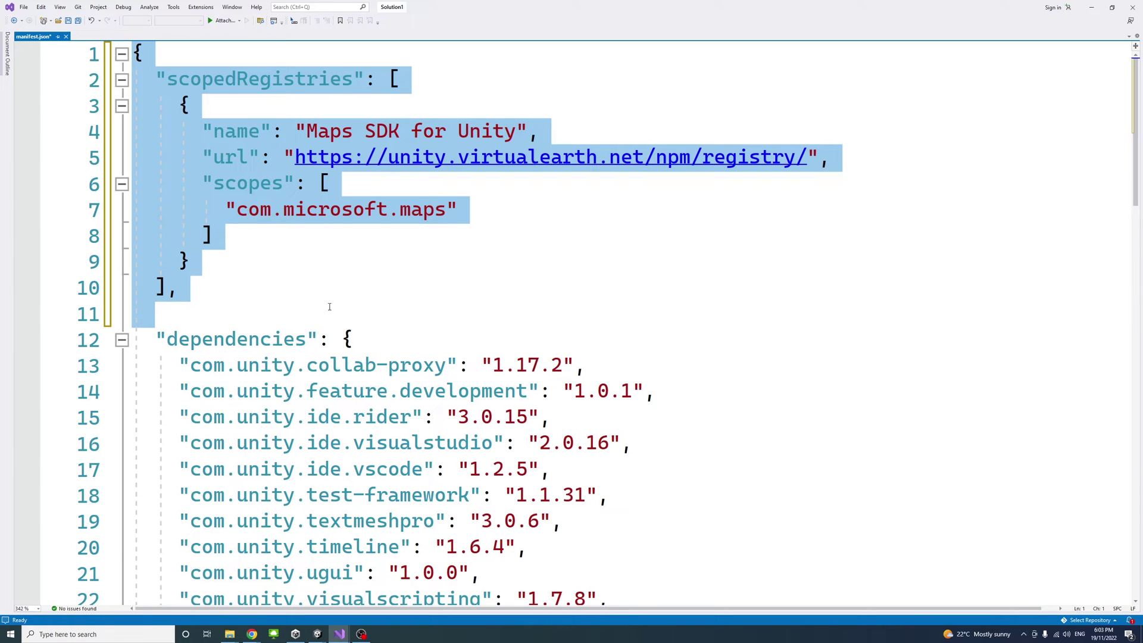
scroll(358, 284, "down", 10, "ctrl")
left_click(439, 236)
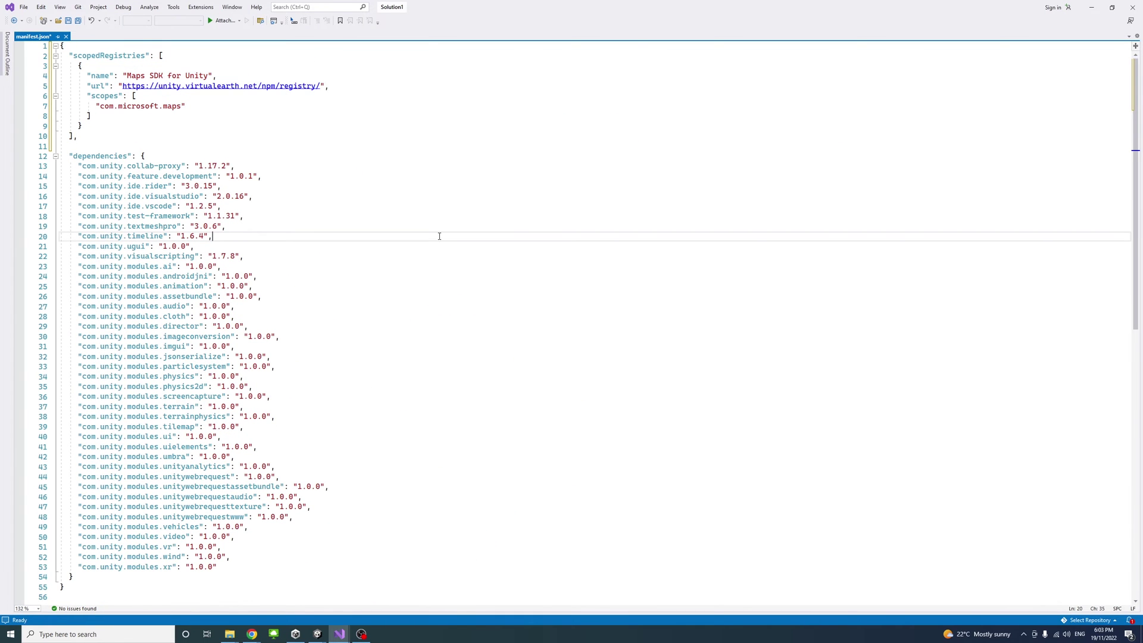
key("ctrl+s")
mouse_move(318, 634)
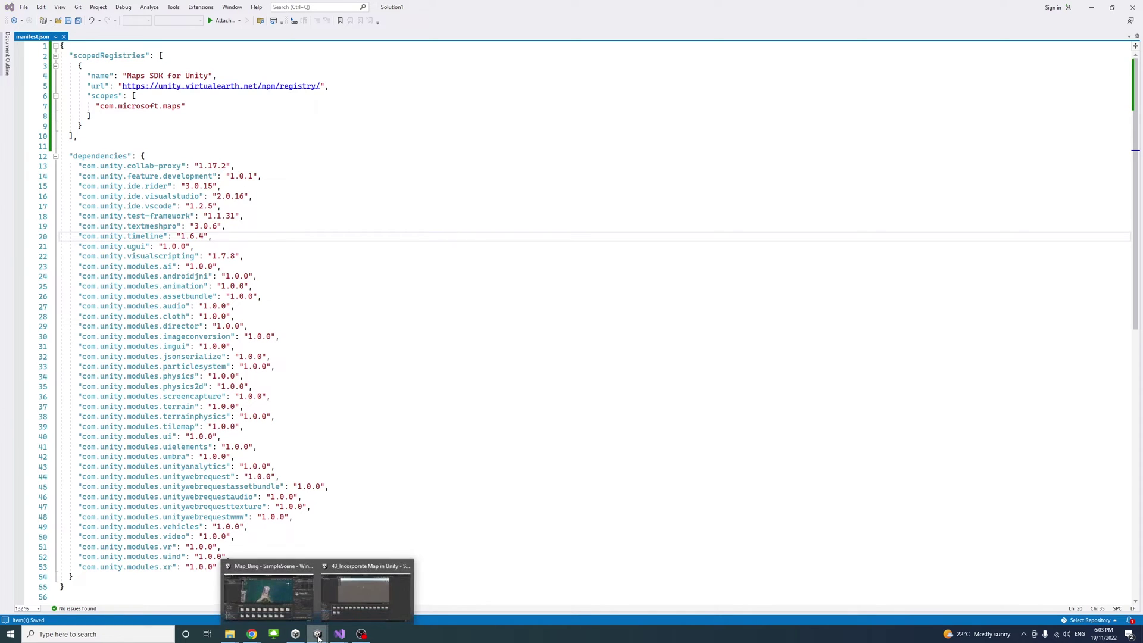
Switch to the 43_Incorporate Map in Unity project, dismiss the scoped registry notice, review the Maps SDK for Unity registry entry and close Project Settings
left_click(352, 598)
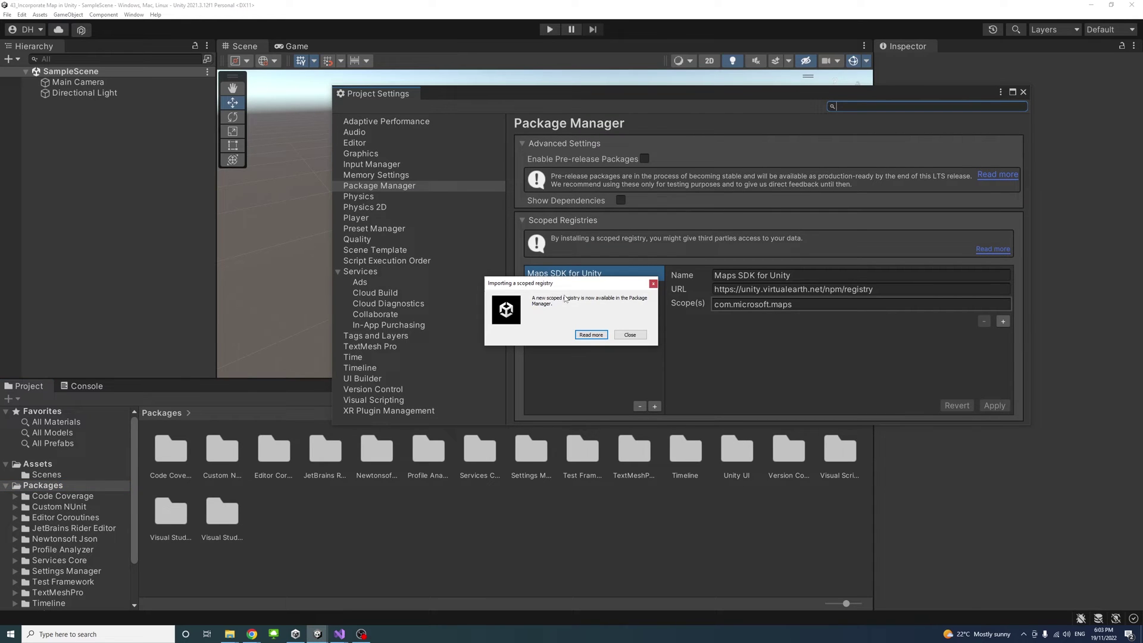
left_click(630, 335)
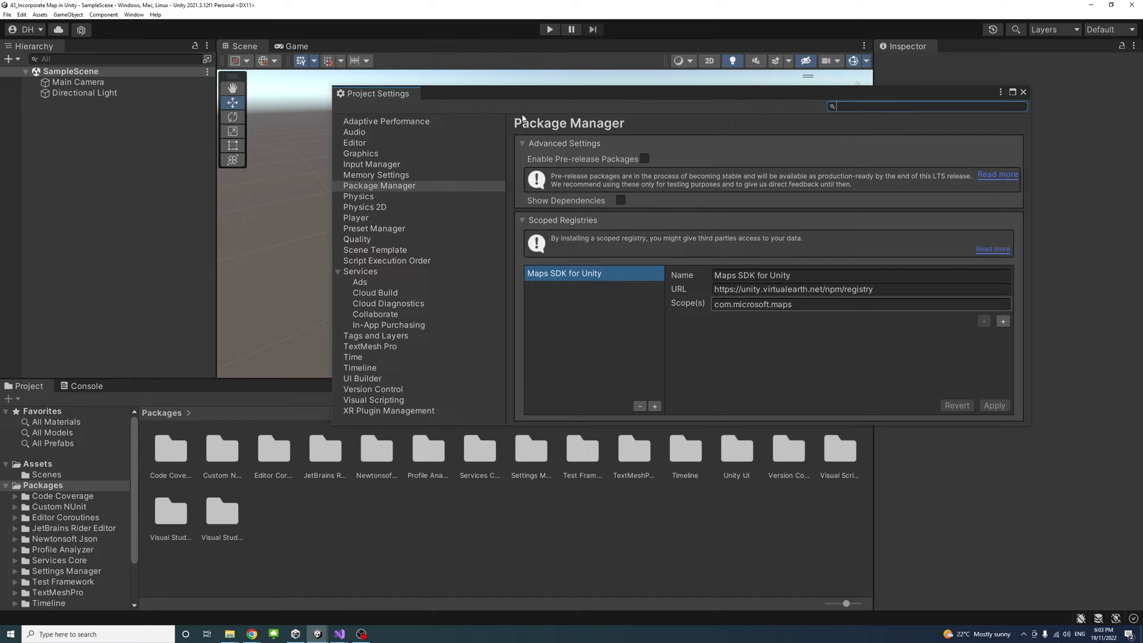
left_click_drag(513, 93, 458, 78)
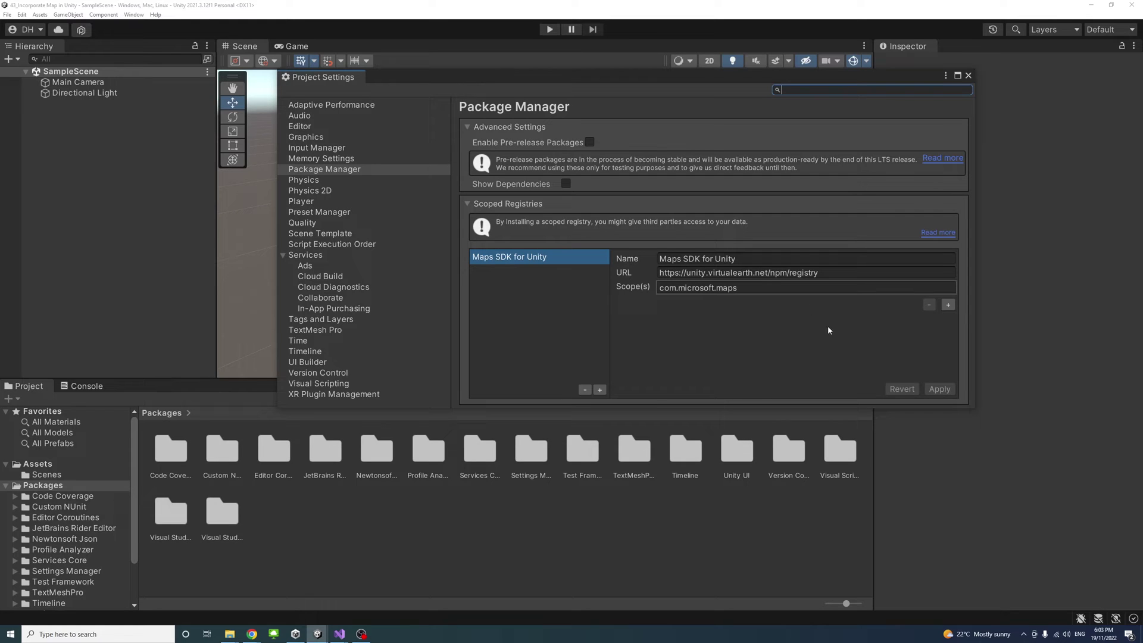
left_click(968, 76)
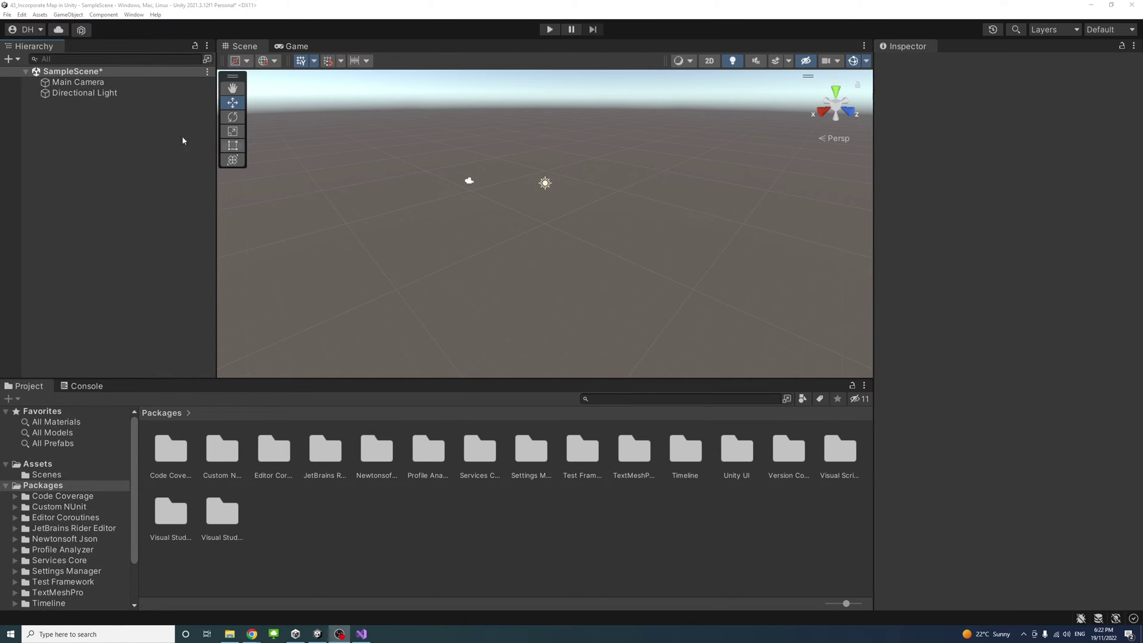
Install the Maps SDK, a Microsoft Garage Project package from My Registries, show its package folder in the project and close the Package Manager
left_click(133, 15)
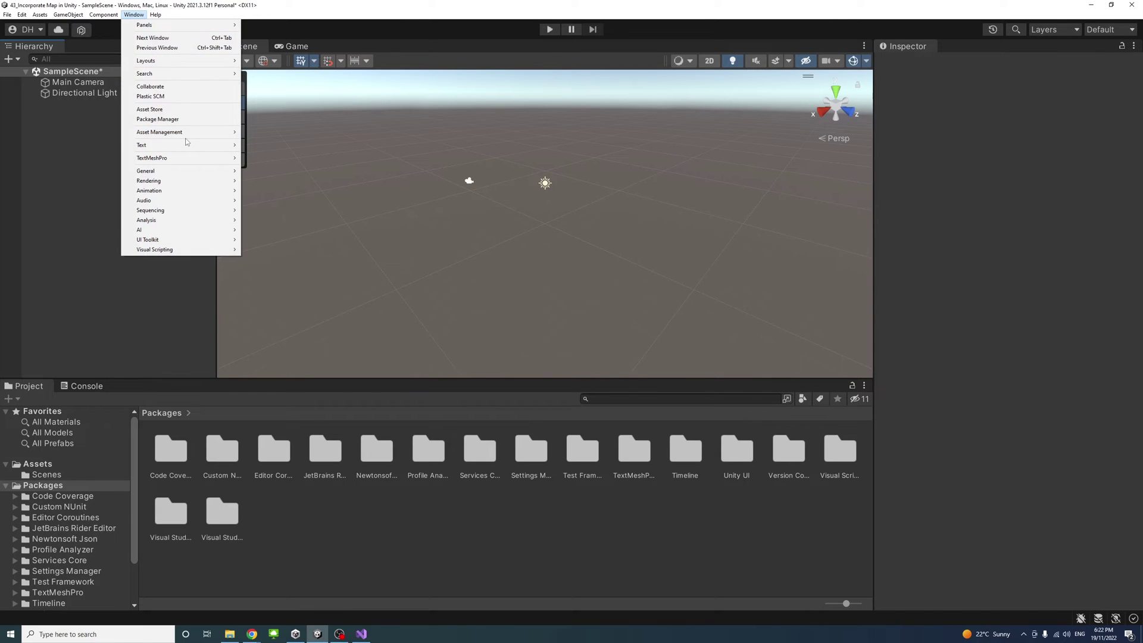
left_click(178, 120)
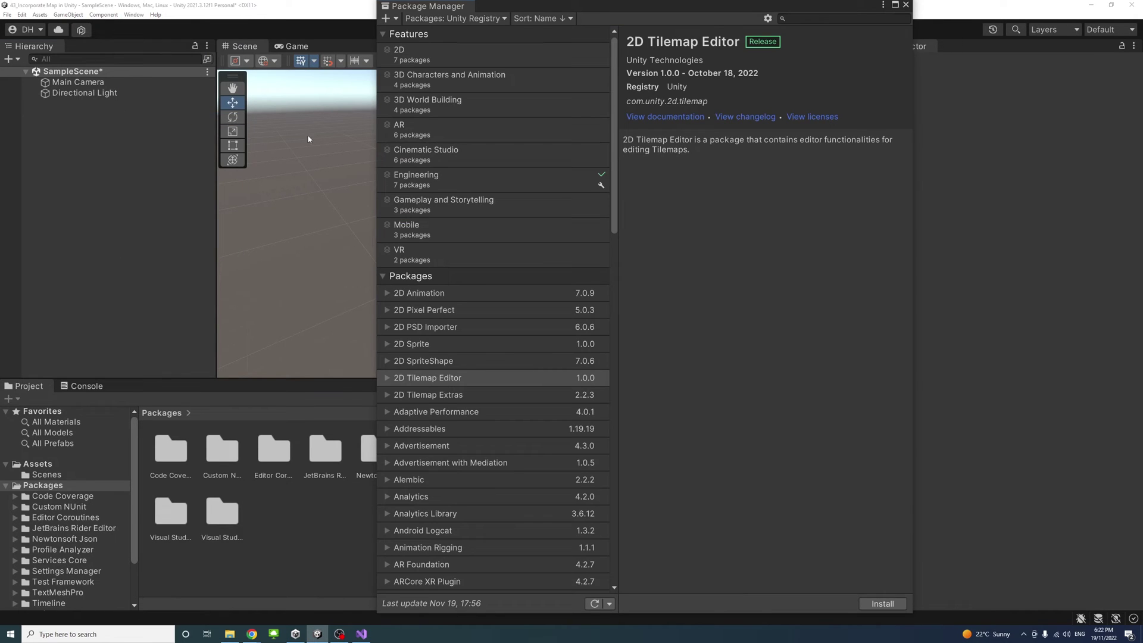
left_click(471, 19)
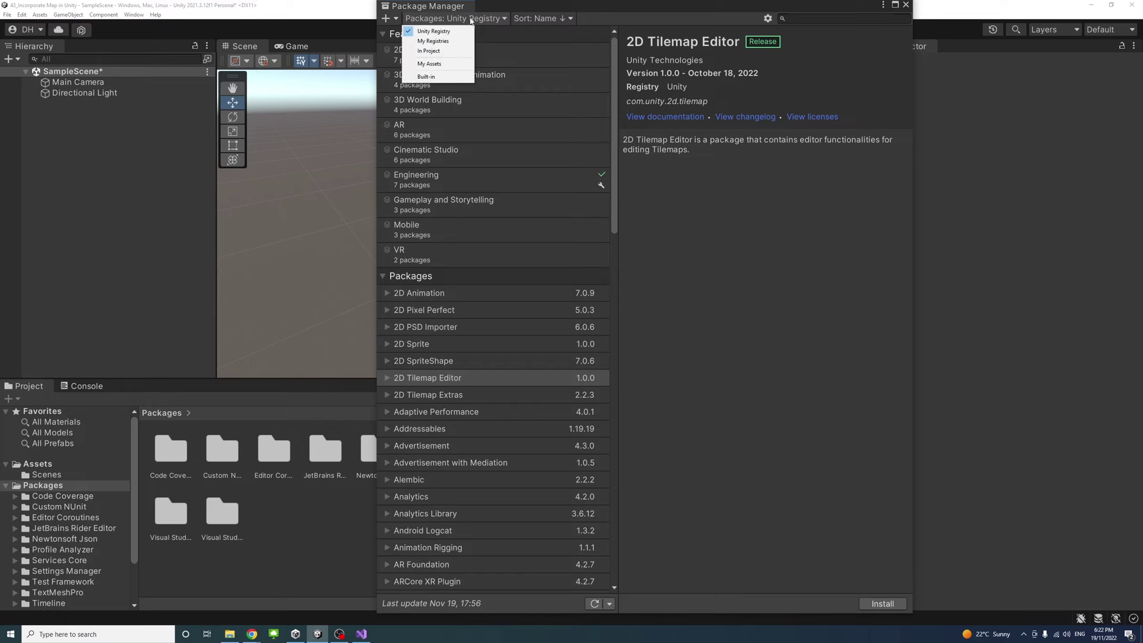
left_click(444, 41)
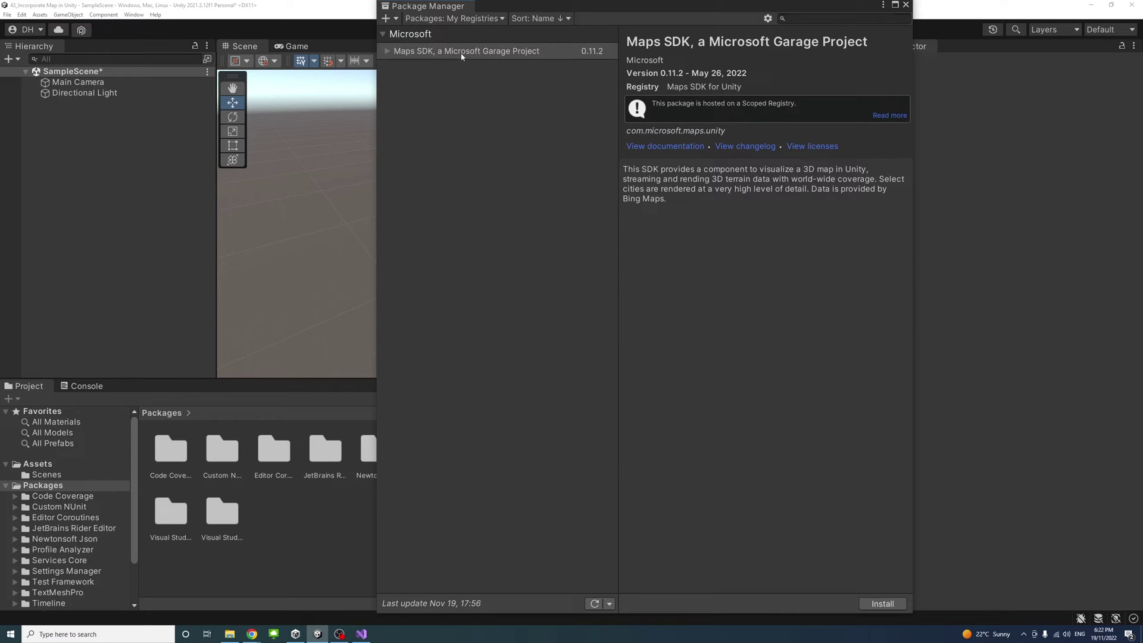
left_click(480, 52)
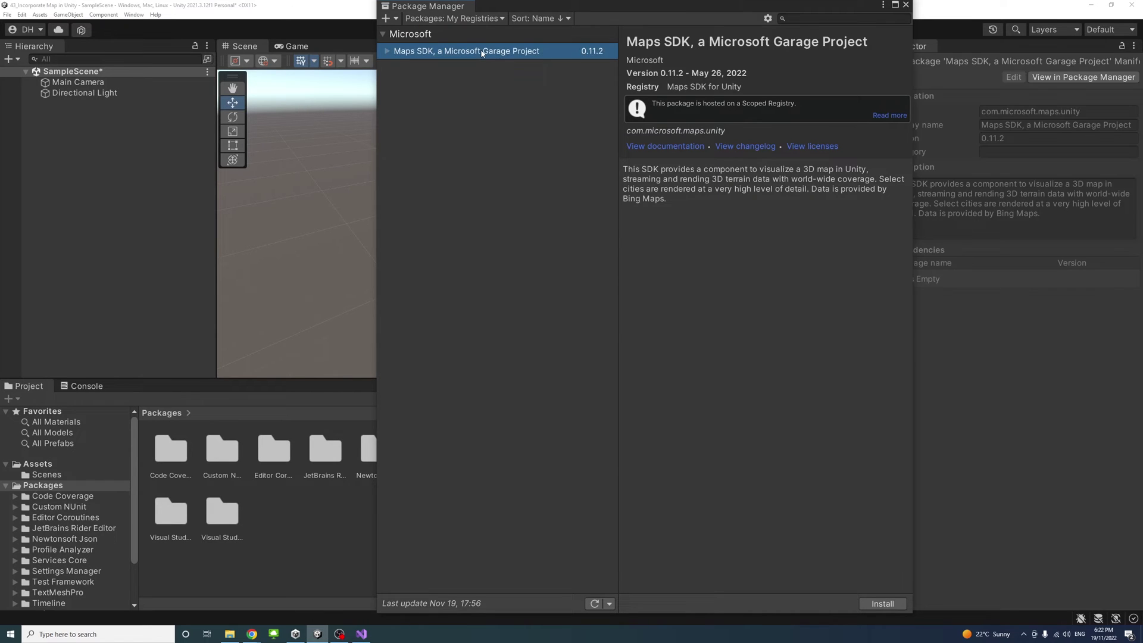
left_click(876, 609)
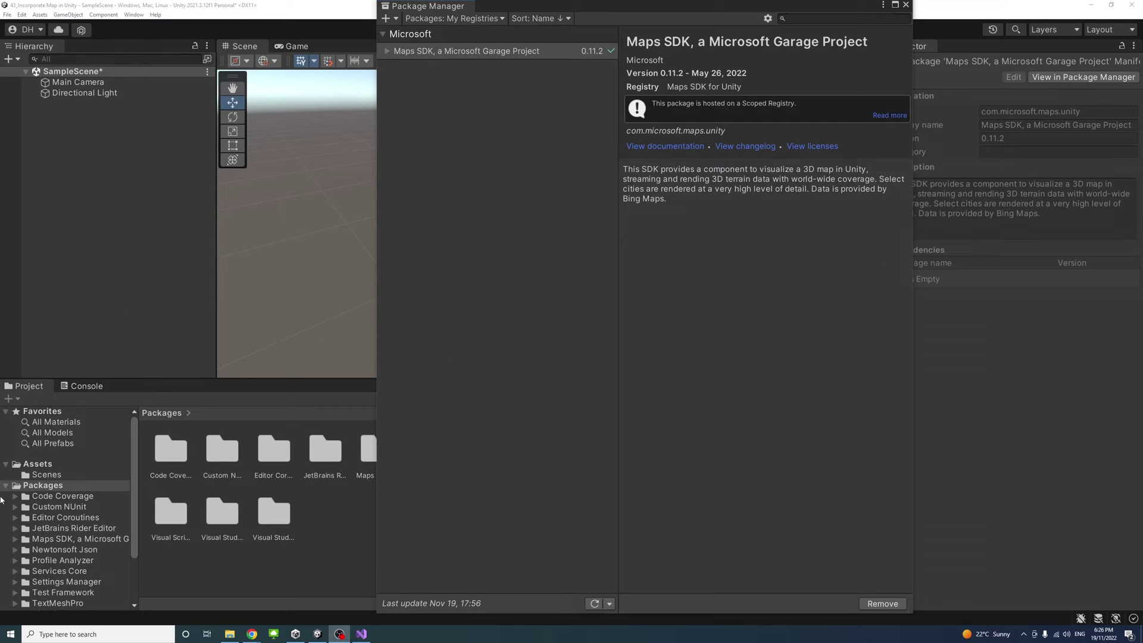
left_click(38, 541)
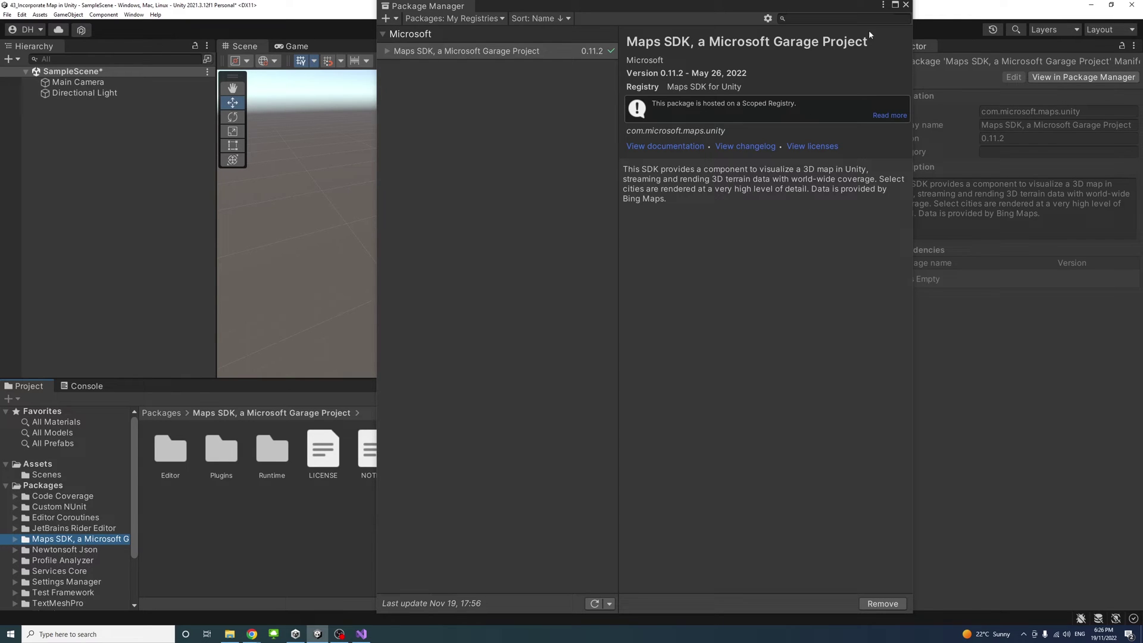
left_click(905, 5)
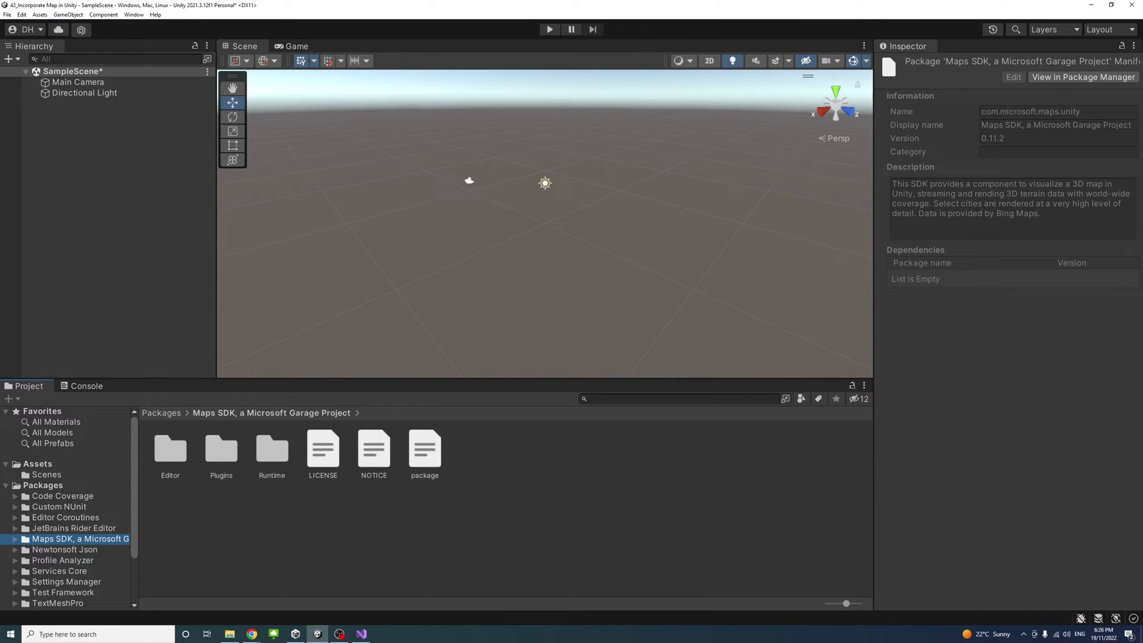
Create an empty game object in SampleScene and name it MapRenderer
right_click(61, 113)
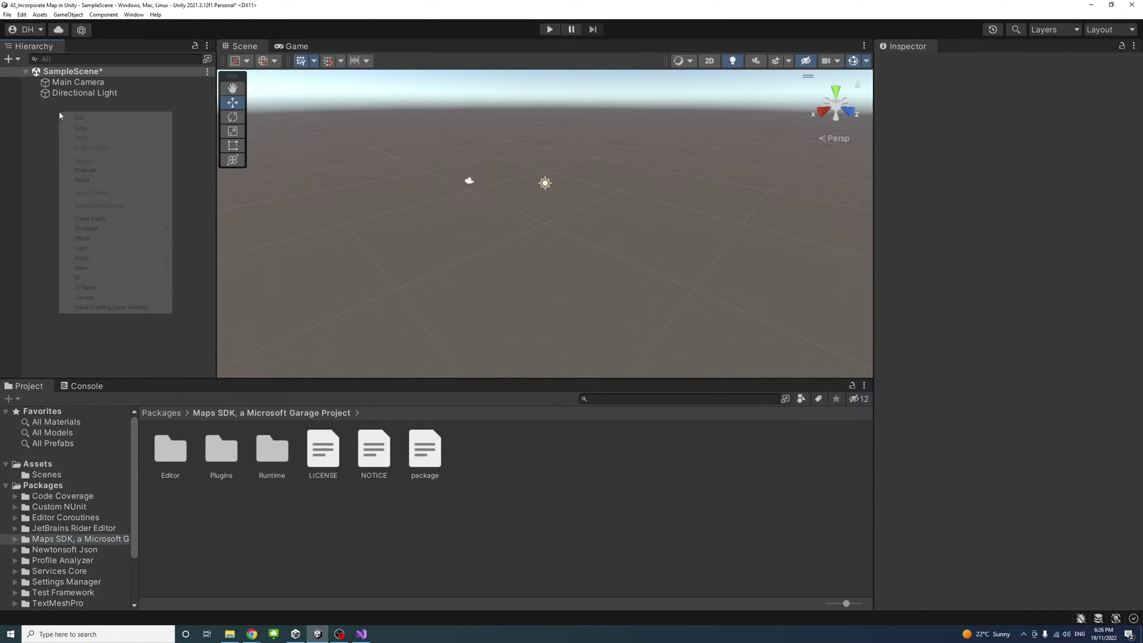
left_click(97, 220)
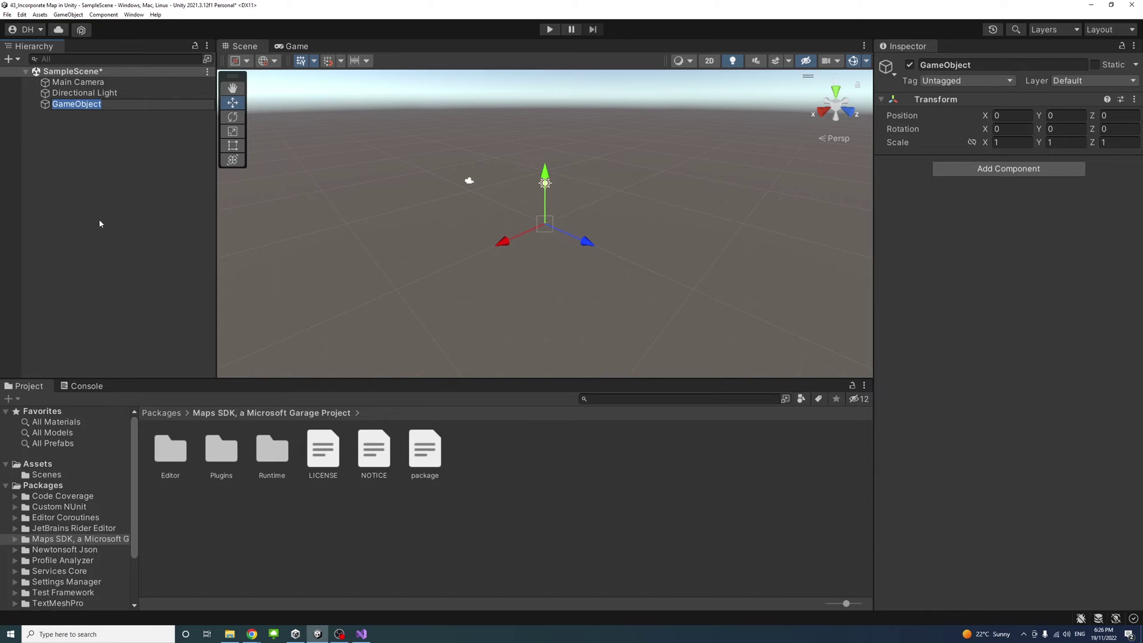
type("MapREnderer")
key("BackSpace")
key("BackSpace")
key("BackSpace")
key("BackSpace")
key("BackSpace")
key("BackSpace")
key("BackSpace")
type("enderer")
key("Return")
left_click(106, 177)
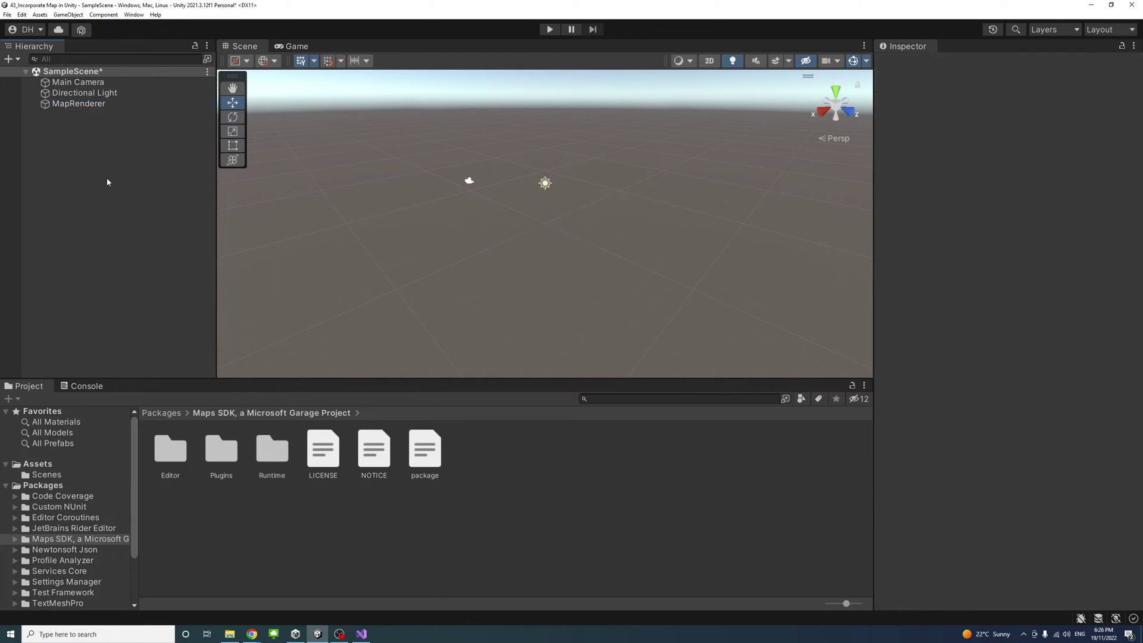
Add the Map Renderer component to the MapRenderer object
left_click(83, 103)
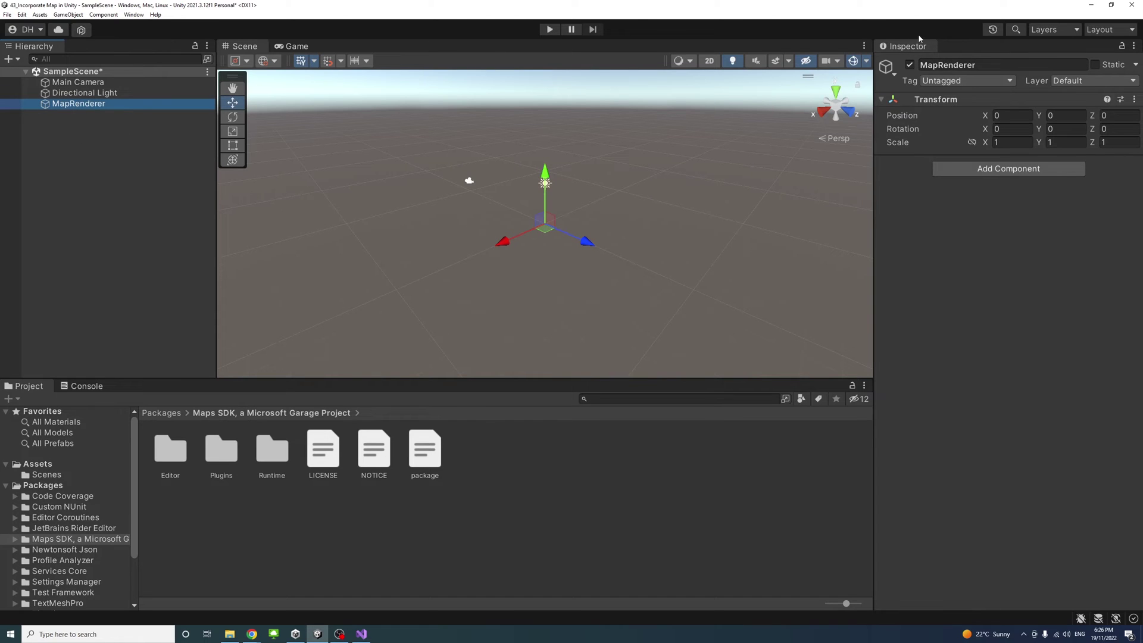
left_click(1010, 170)
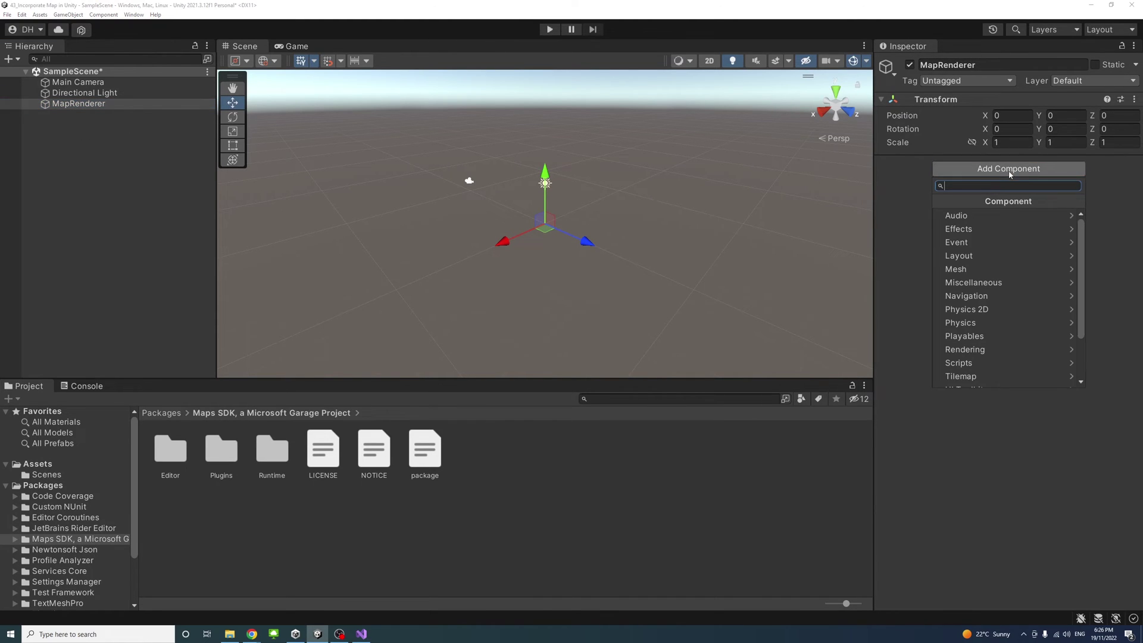
type("map re")
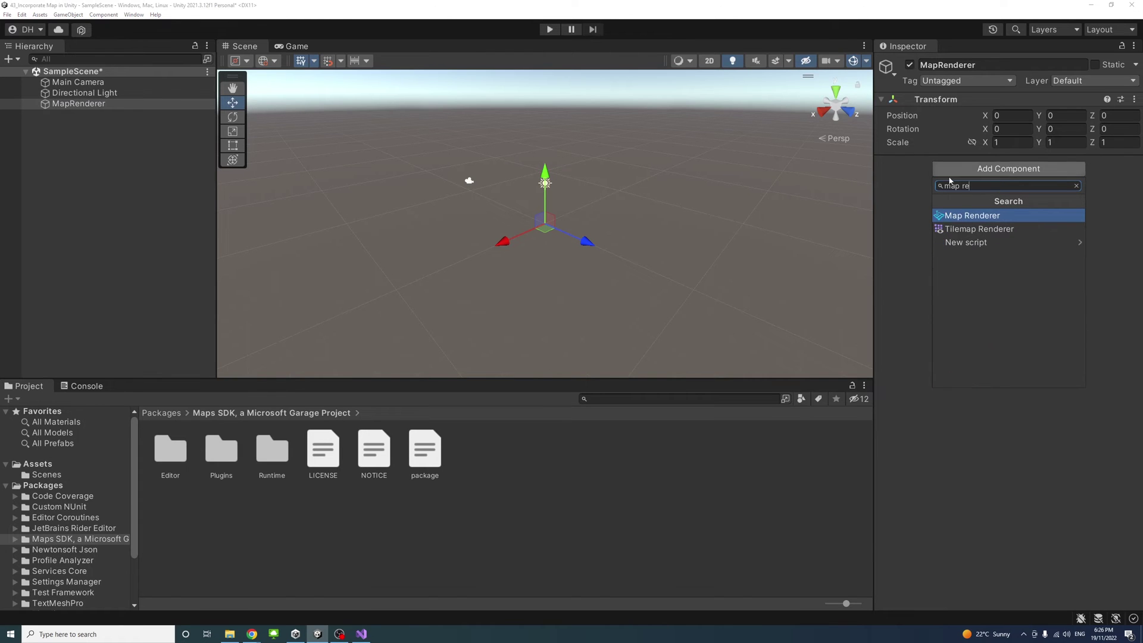
left_click(962, 217)
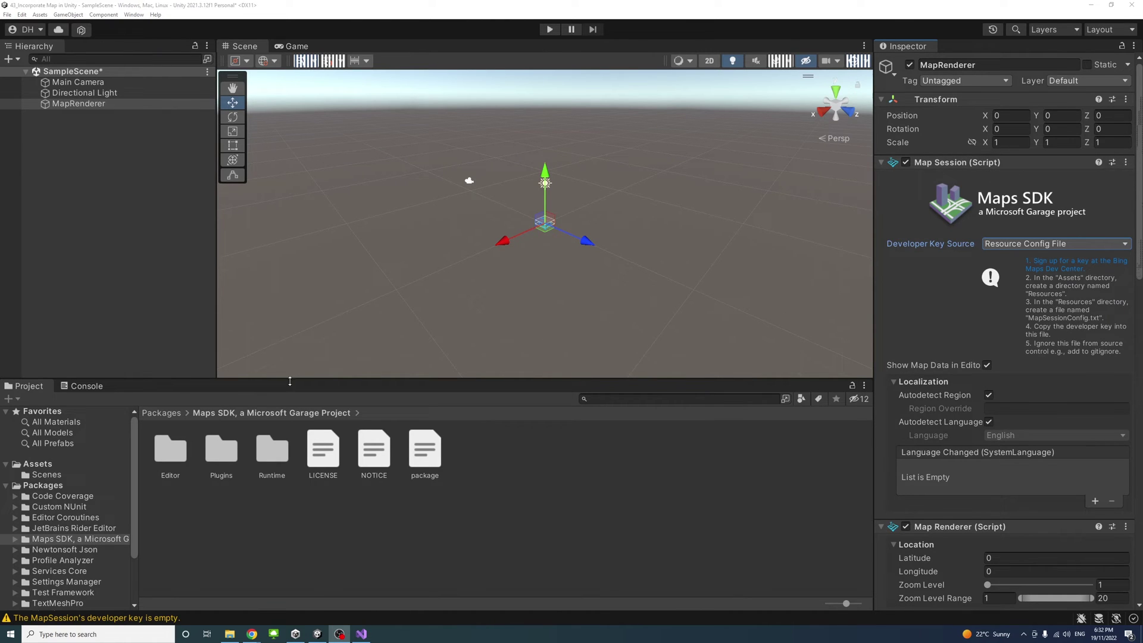
Switch to the Bing Maps Dev Center in the browser, open the account's keys page and copy the BingMapTest key
left_click(1089, 4)
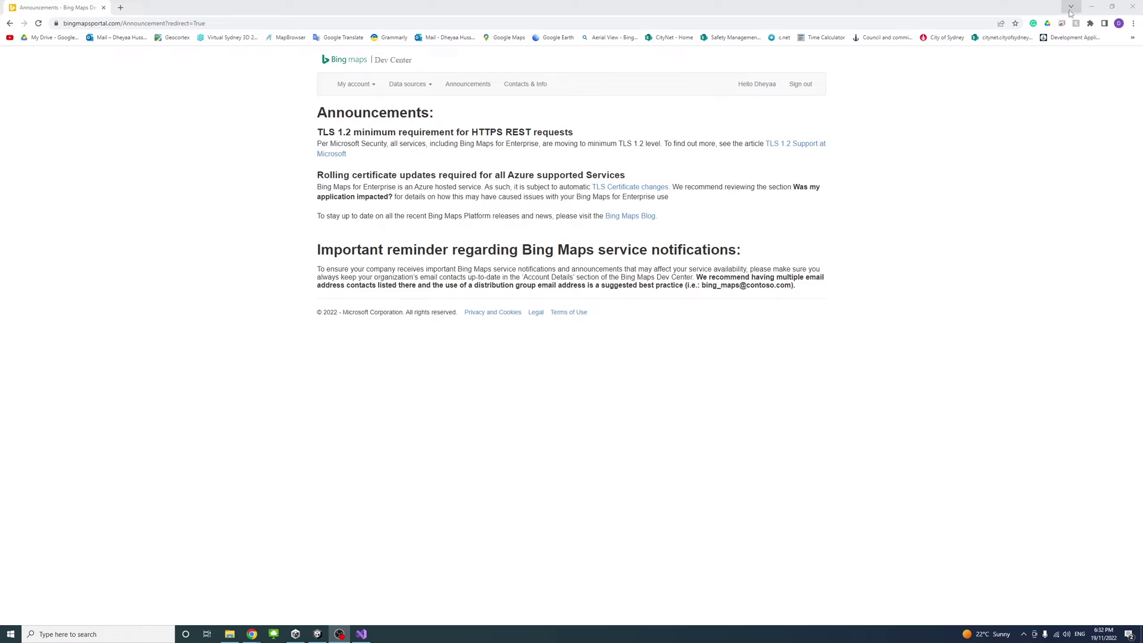
left_click(350, 88)
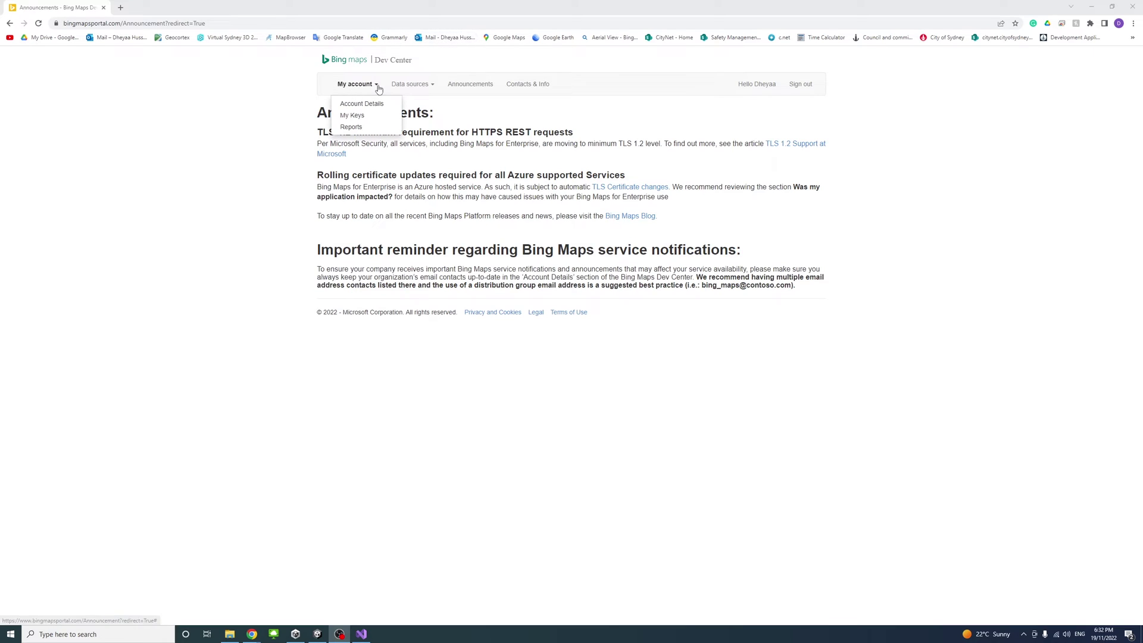
left_click(360, 118)
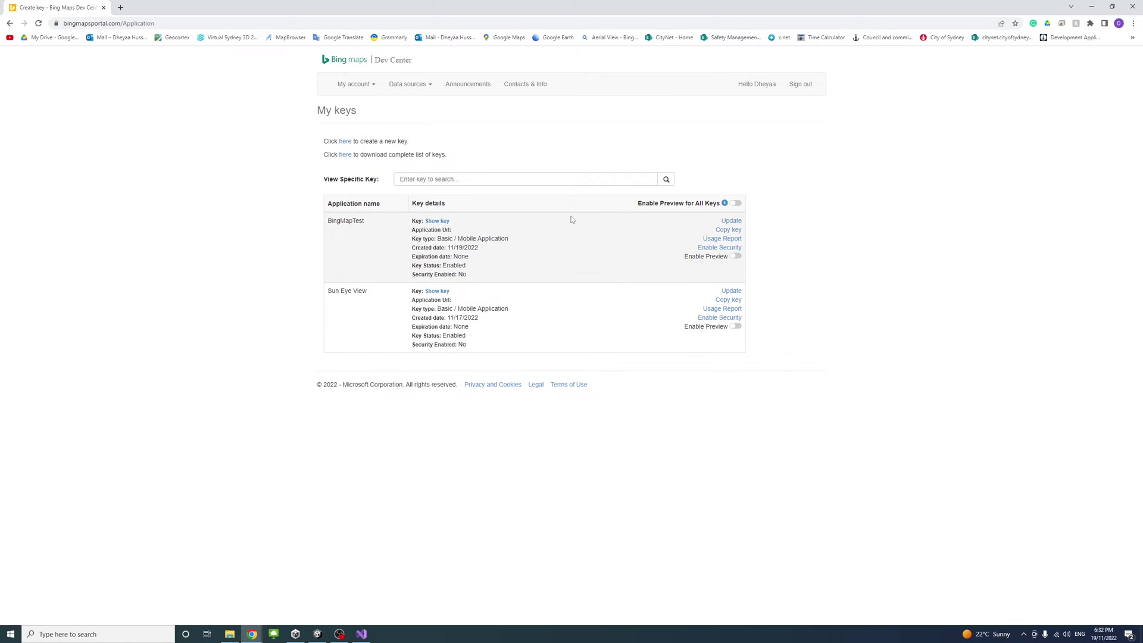
left_click(735, 232)
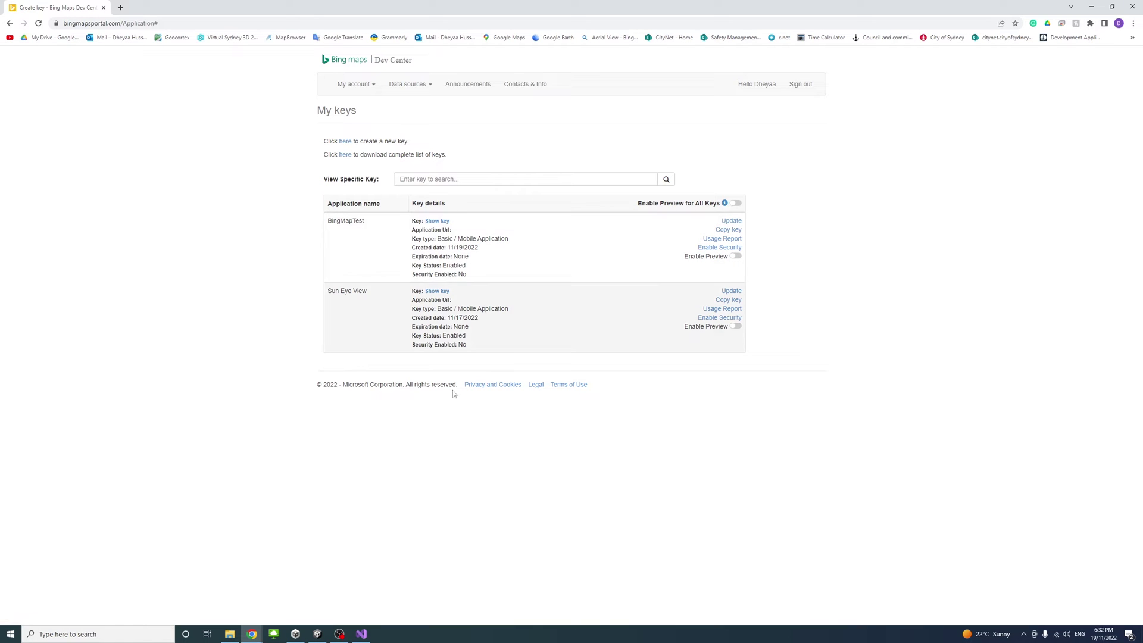
Return to Unity, set the Map Session's developer key source to Scene and paste the copied key as its developer key
left_click(317, 633)
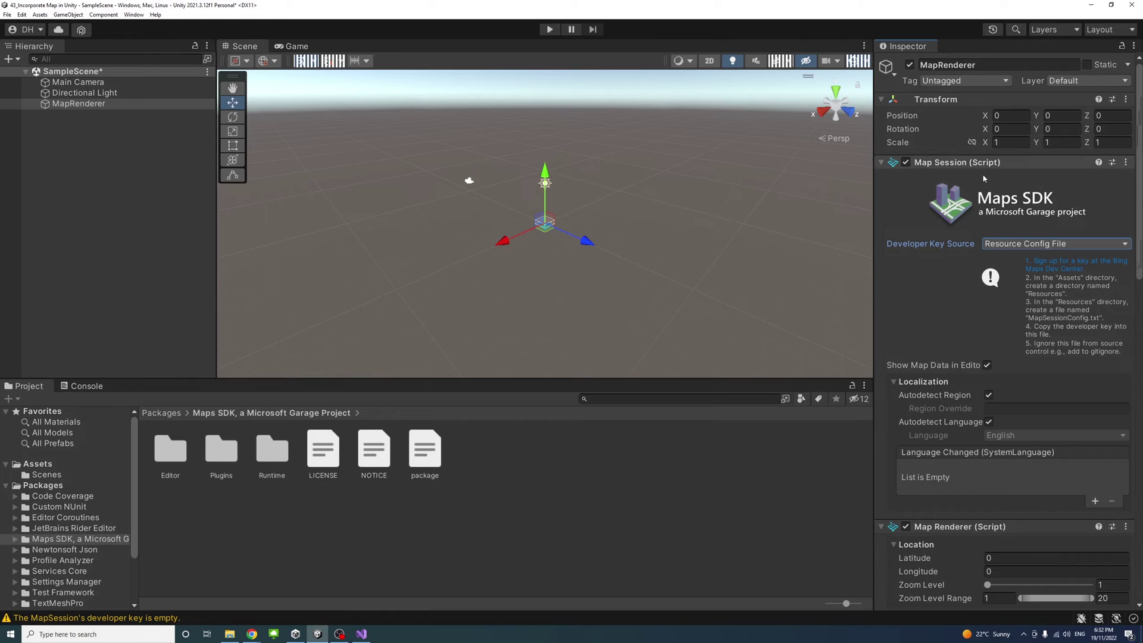
left_click(1092, 243)
left_click(1007, 277)
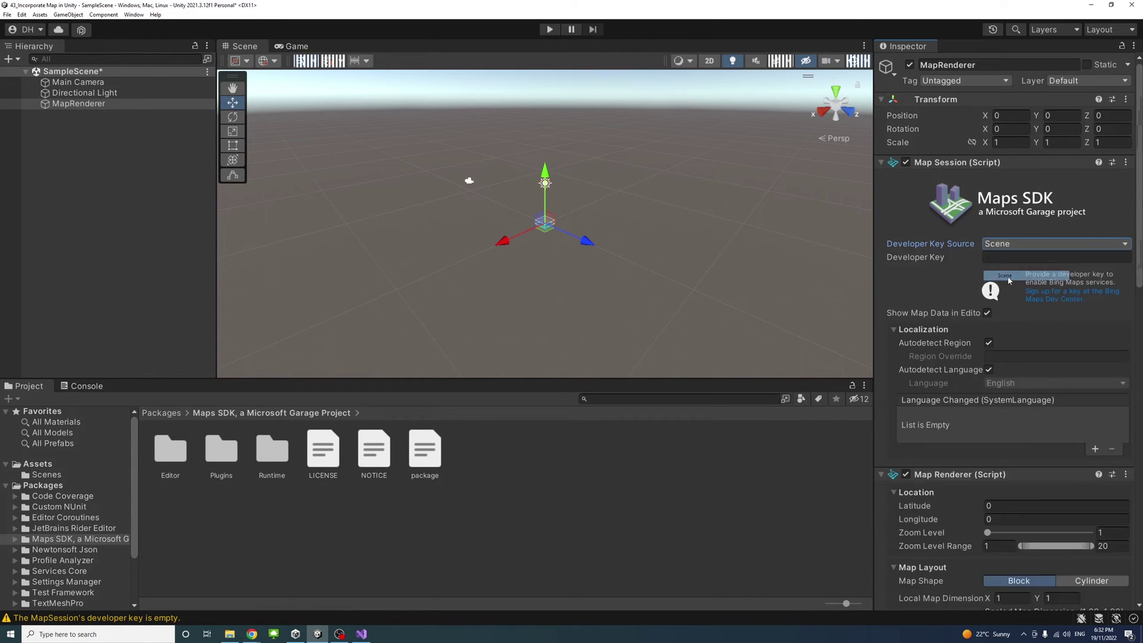
right_click(1001, 258)
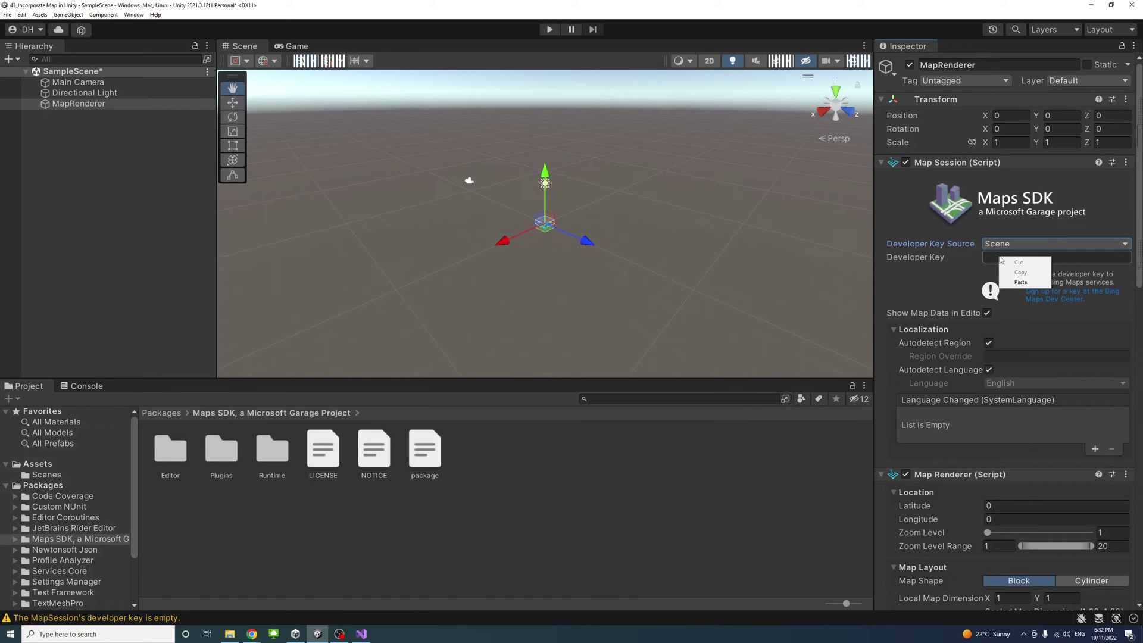
left_click(1019, 282)
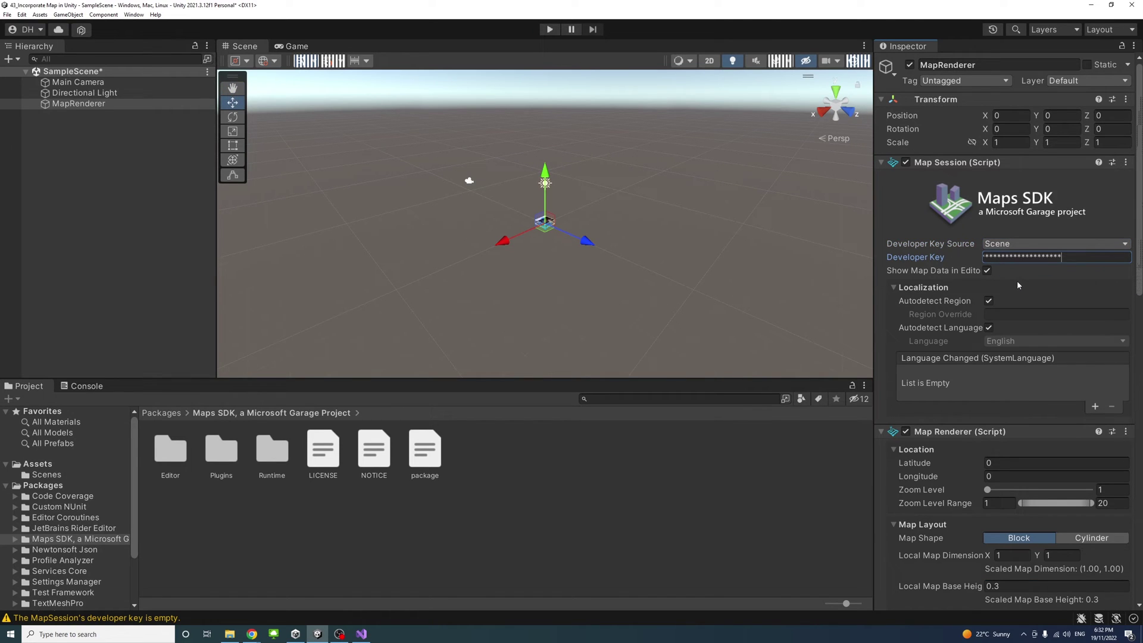
Set the Map Renderer's latitude to -33.85673673377403 and its longitude to 151.21527224418
key("alt+Tab")
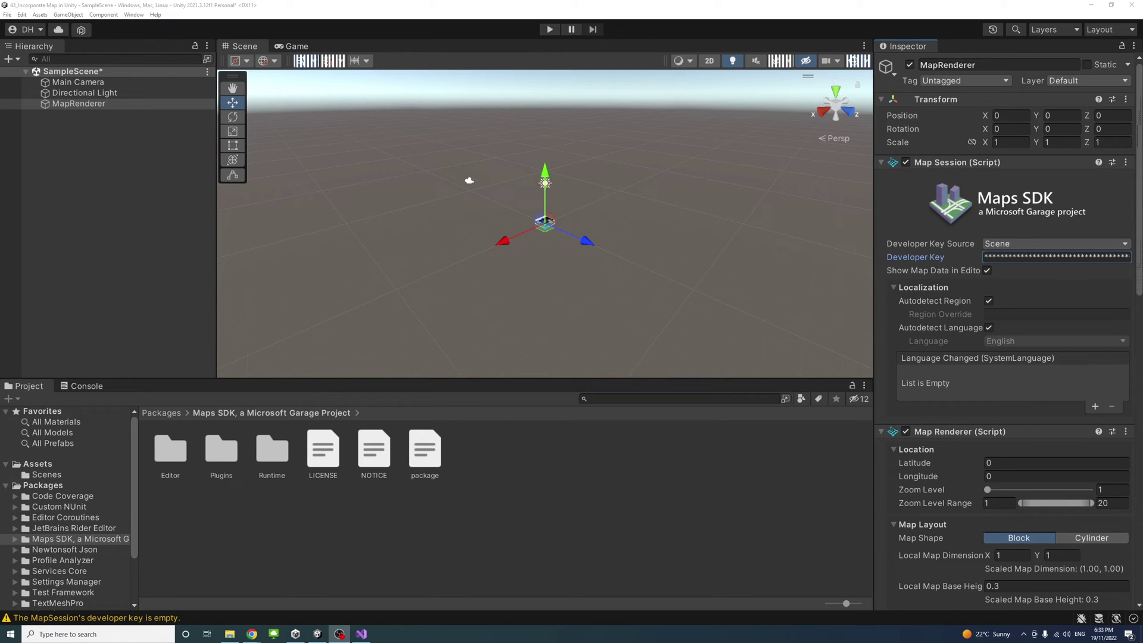
key("alt+Tab")
left_click(998, 463)
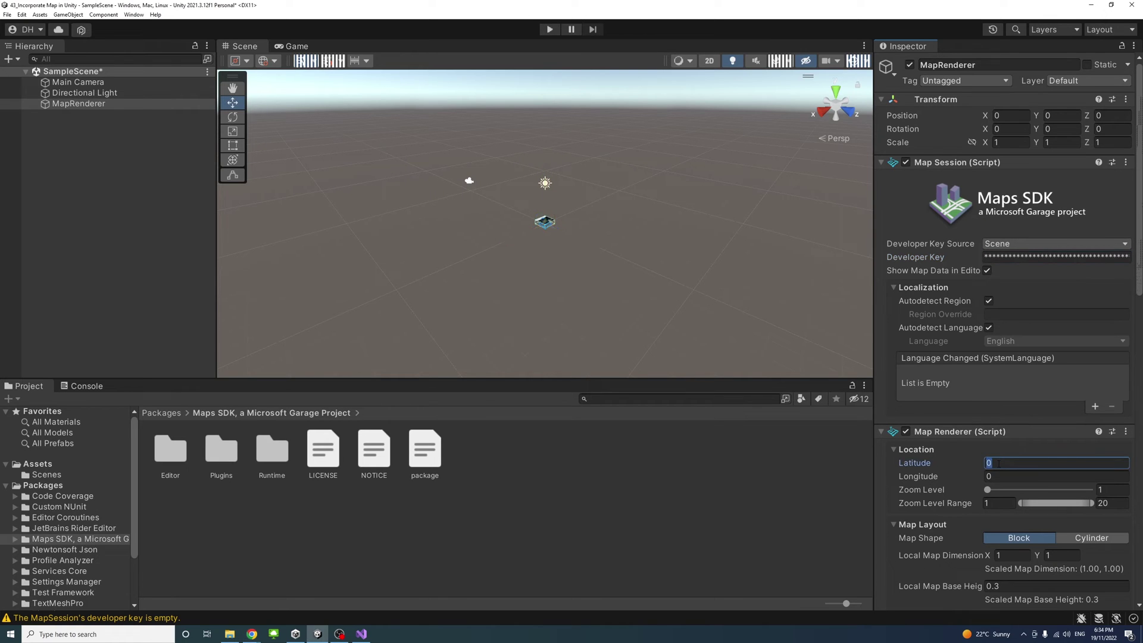
key("ctrl+v")
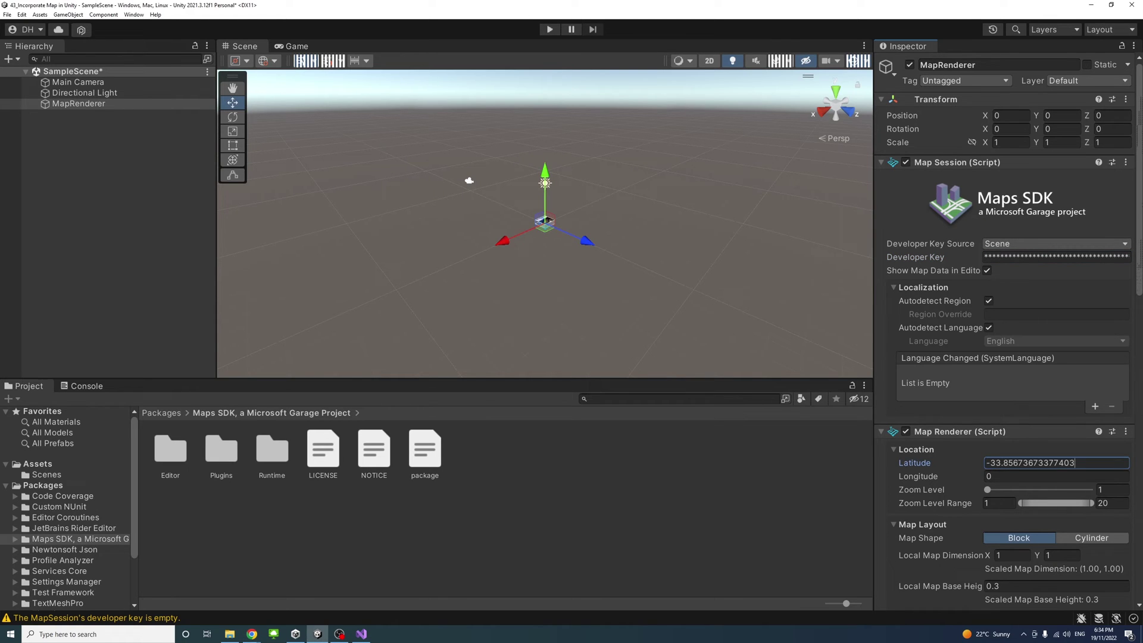
key("alt+Tab")
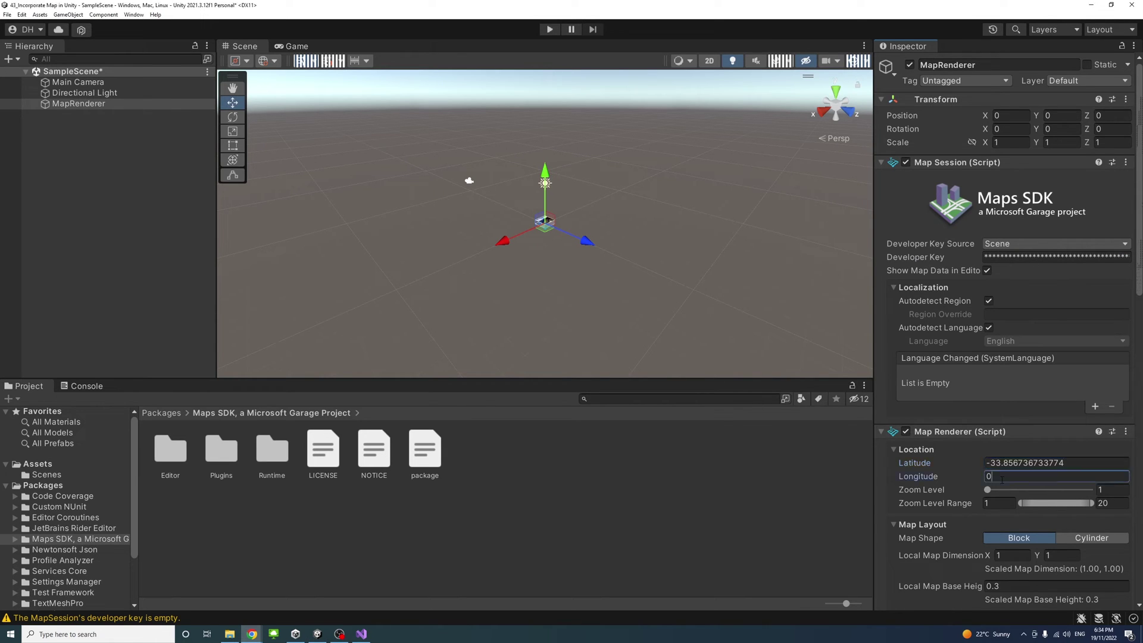
key("BackSpace")
key("ctrl+v")
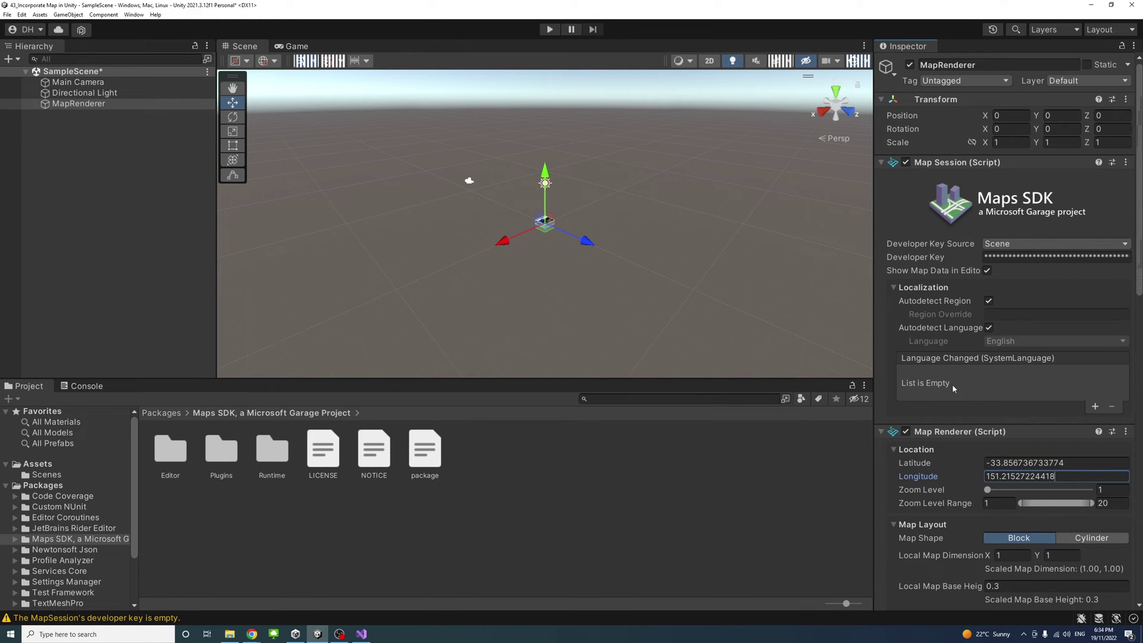
Set the Map Renderer's zoom level to 17
left_click(989, 491)
left_click_drag(990, 492, 1053, 494)
left_click(1113, 489)
type("1")
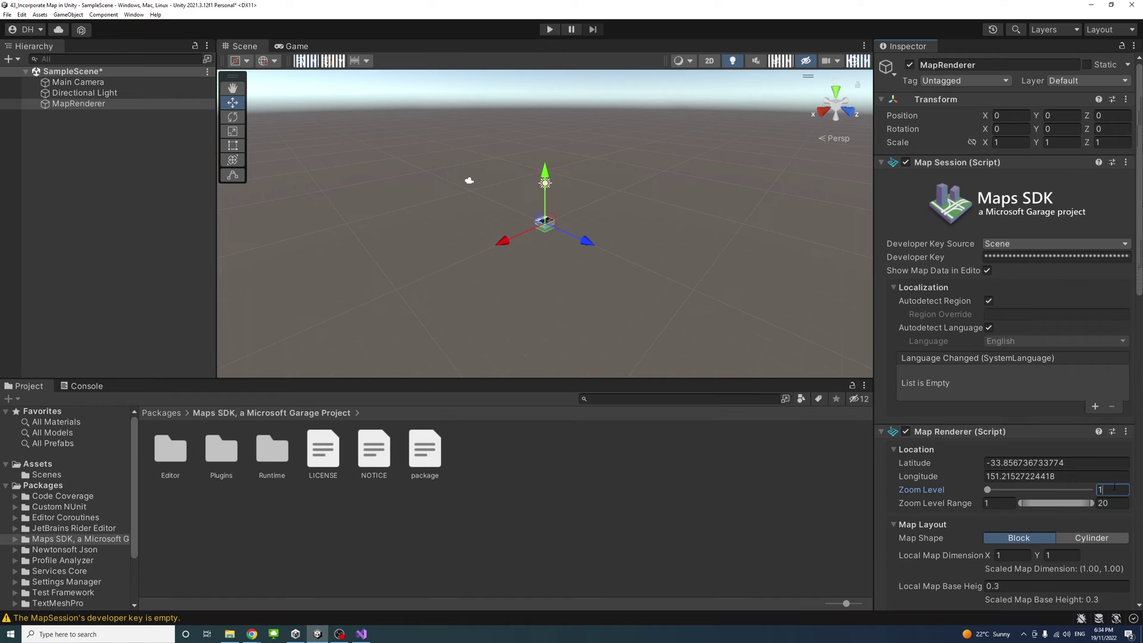
type("7")
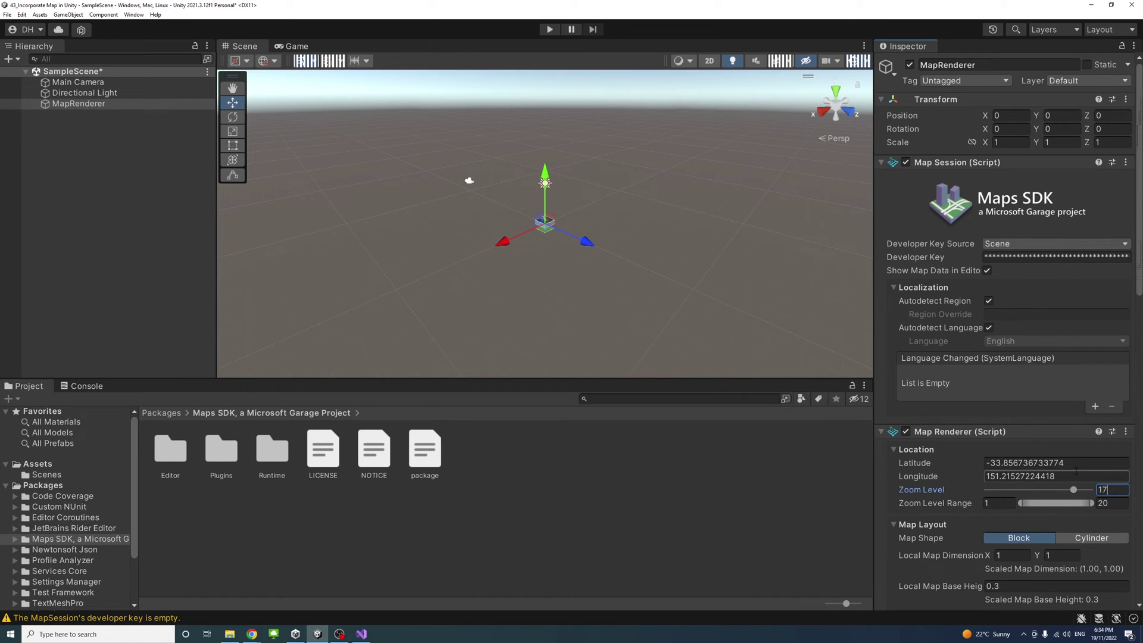
scroll(931, 454, "down", 3)
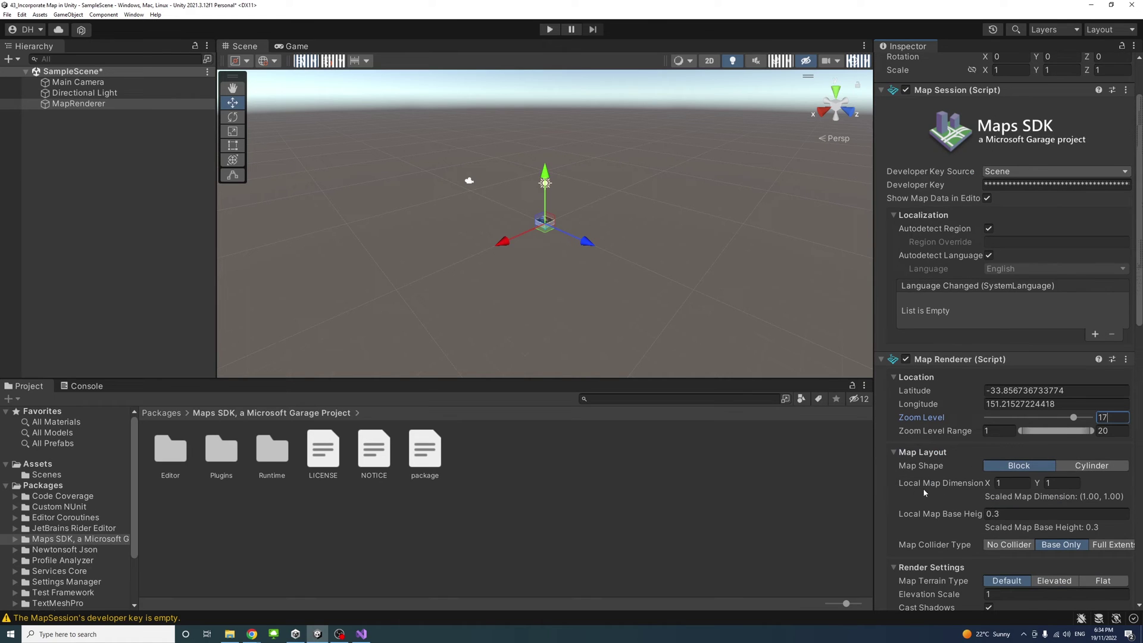
Set the Map Renderer's local map dimension to 3 on X and 3 on Y
left_click(1007, 483)
type("3")
key("Tab")
type("3")
left_click(1011, 485)
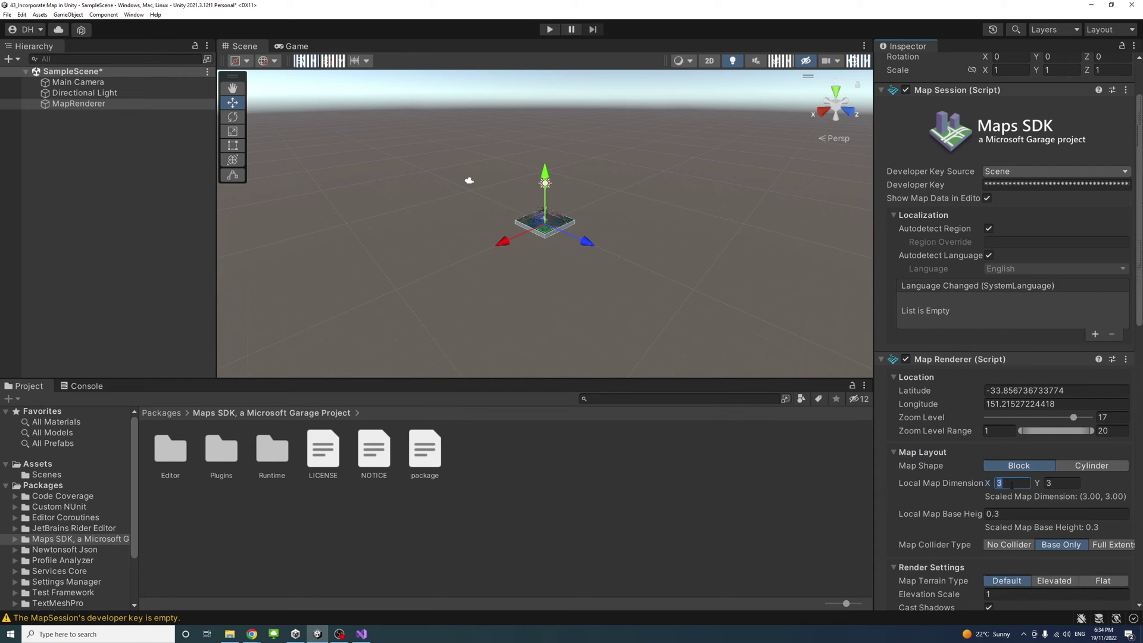
Examine the enlarged 3D map around the Opera House and the harbour bridge from close up and from farther away
scroll(598, 256, "up", 5)
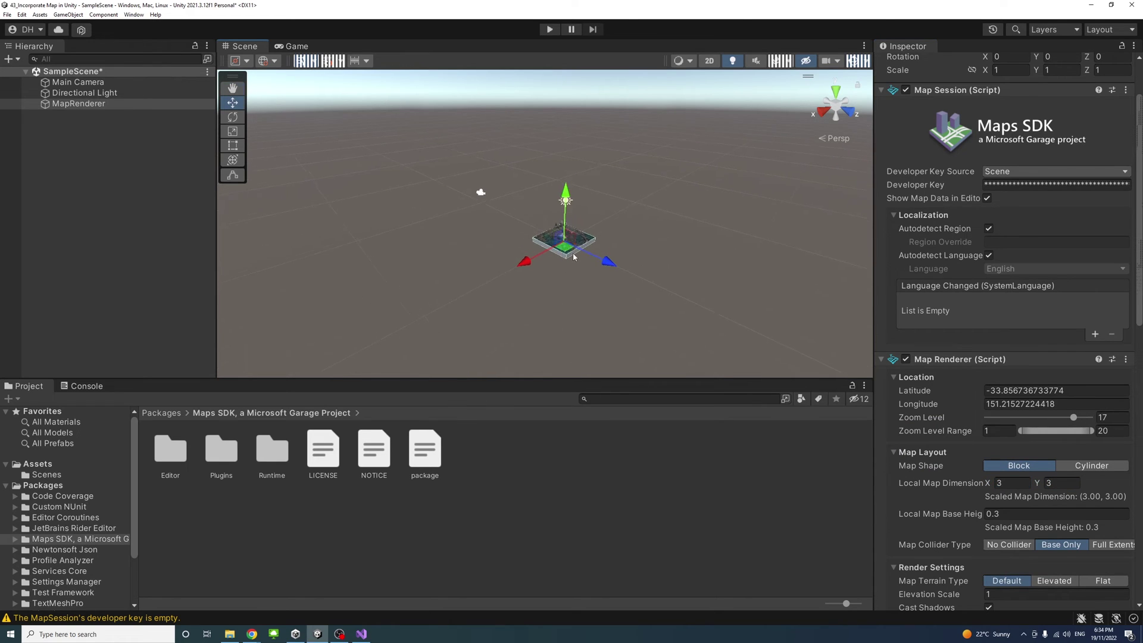
scroll(598, 256, "up", 6)
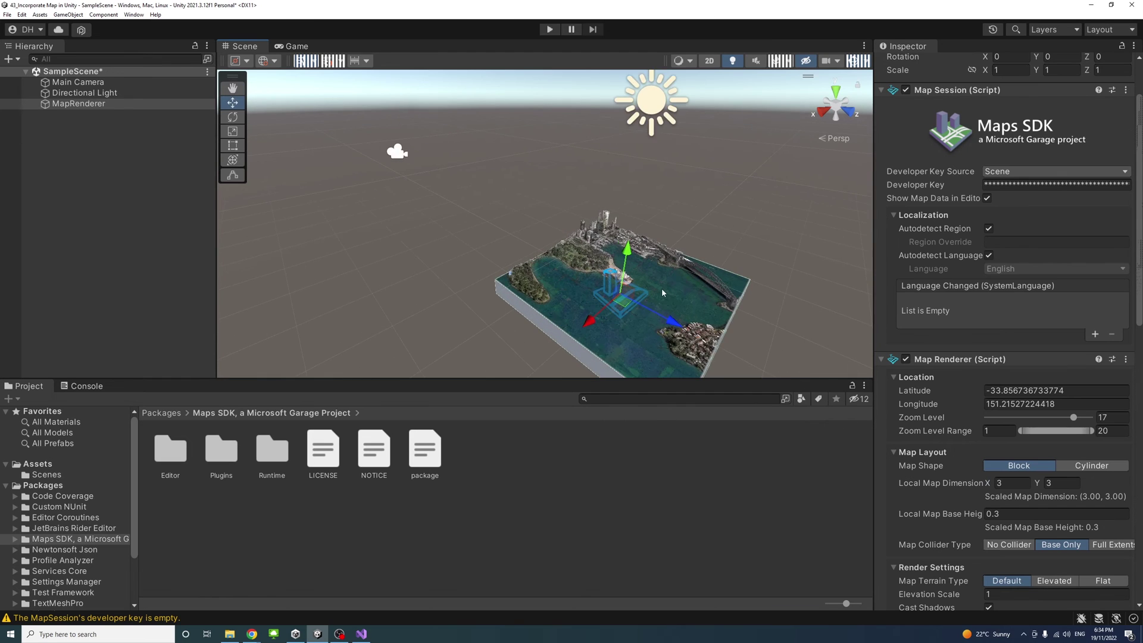
scroll(497, 308, "up", 6)
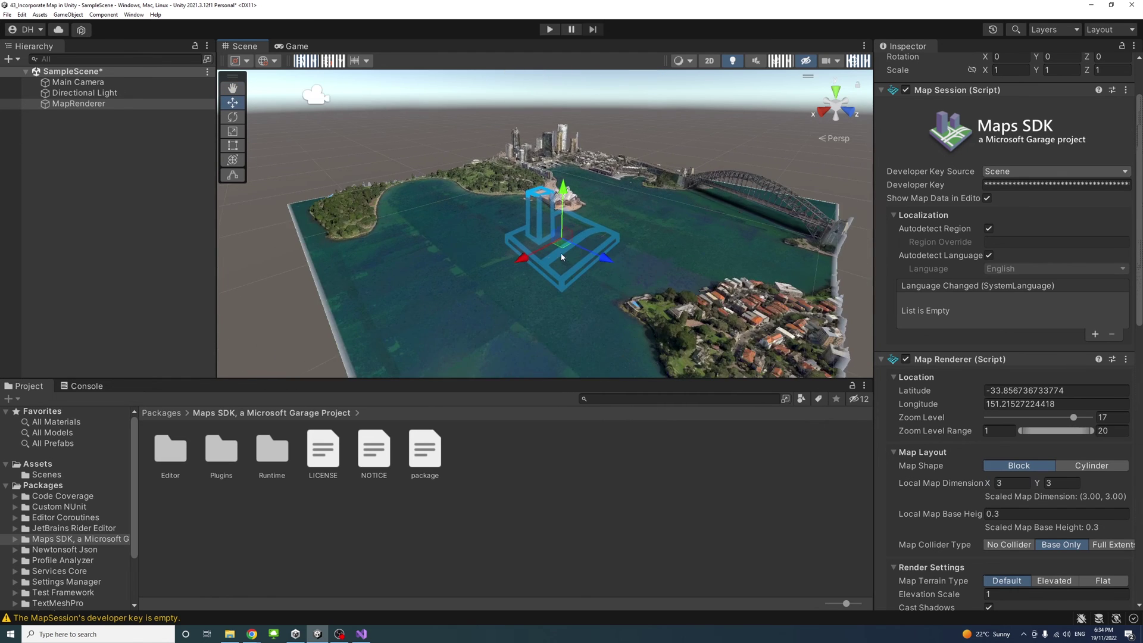
scroll(542, 239, "up", 3)
middle_click_drag(542, 239, 576, 235)
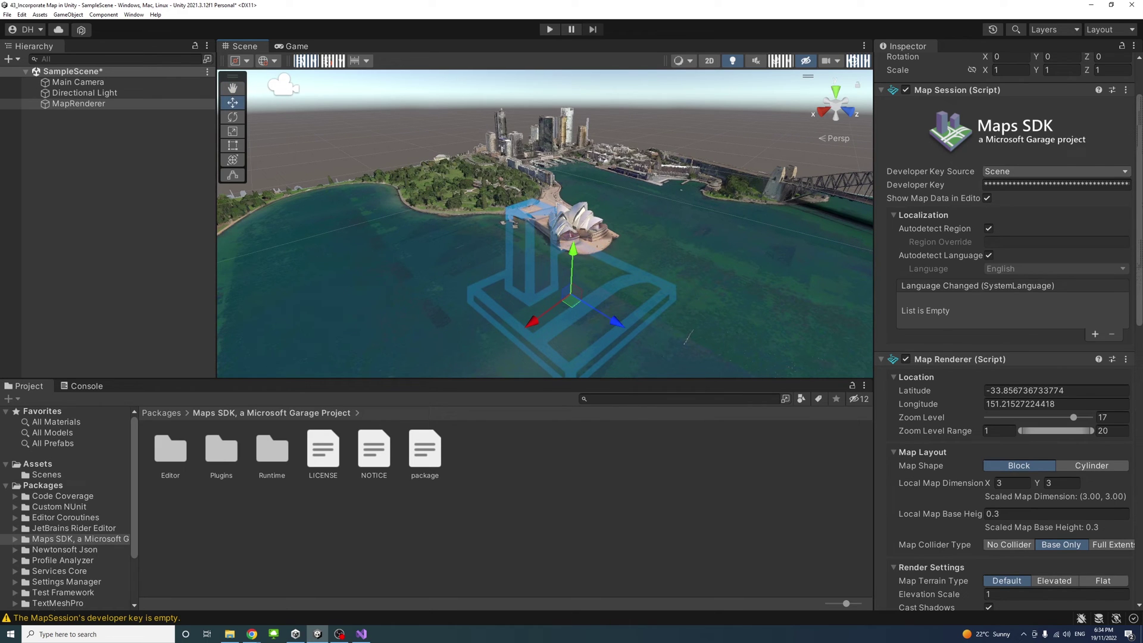
key("alt+Tab")
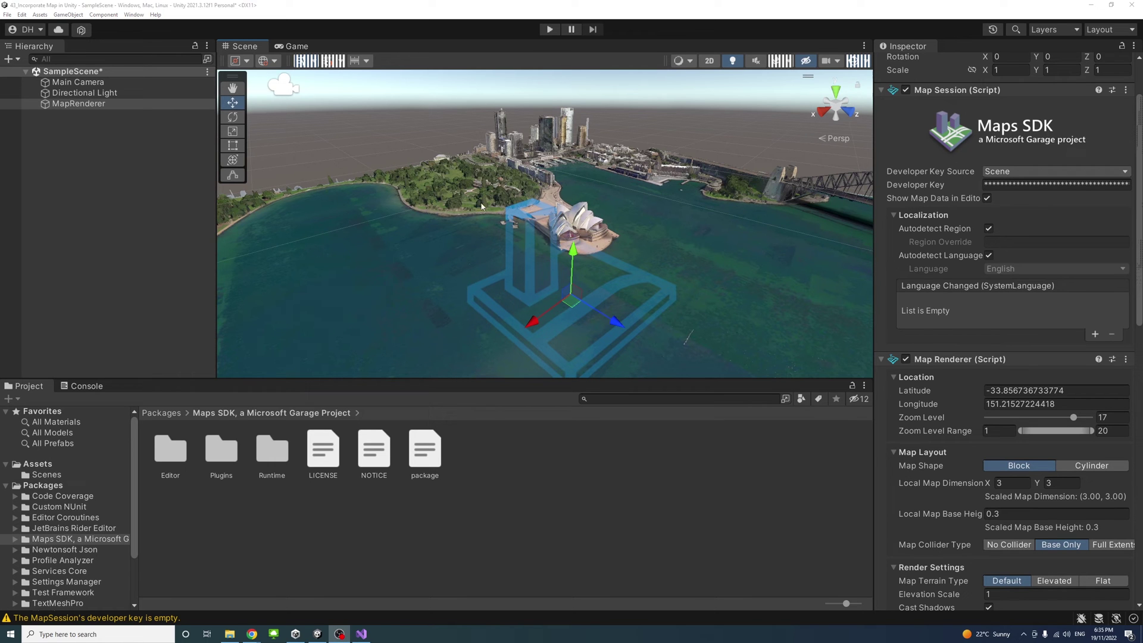
scroll(516, 220, "down", 5)
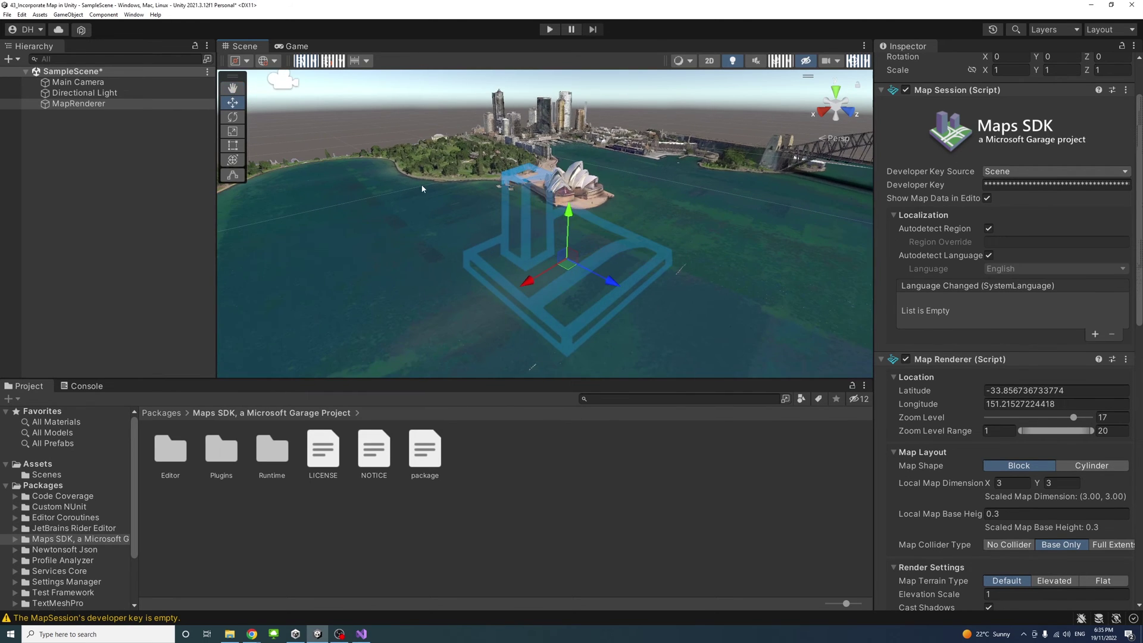
left_click(43, 105)
scroll(402, 154, "down", 5)
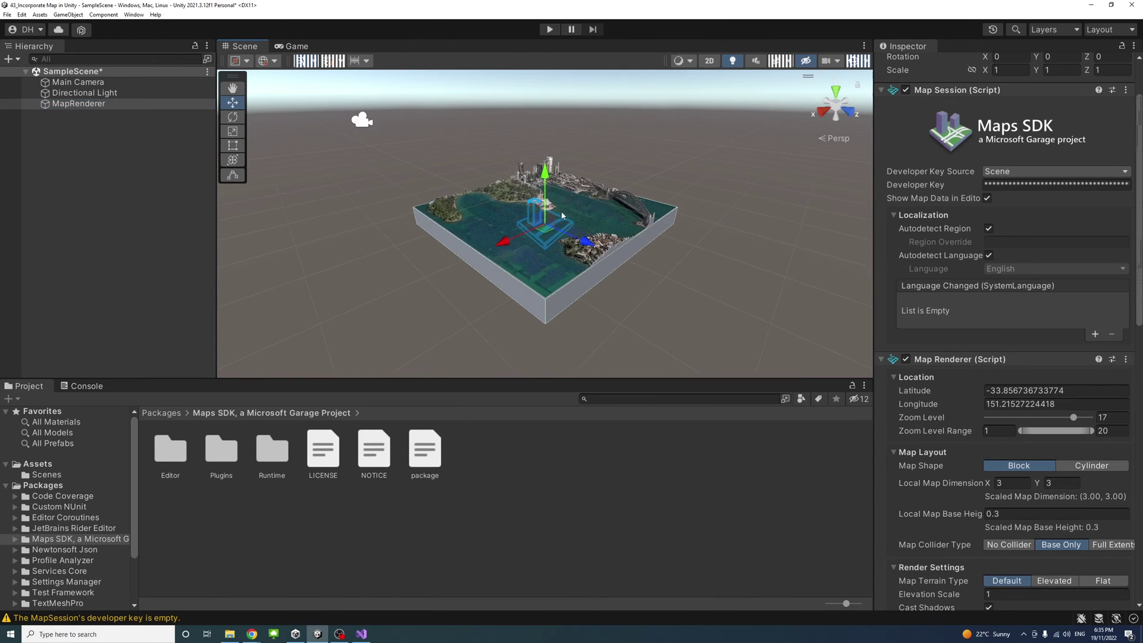
scroll(562, 212, "up", 3)
middle_click_drag(591, 209, 660, 233)
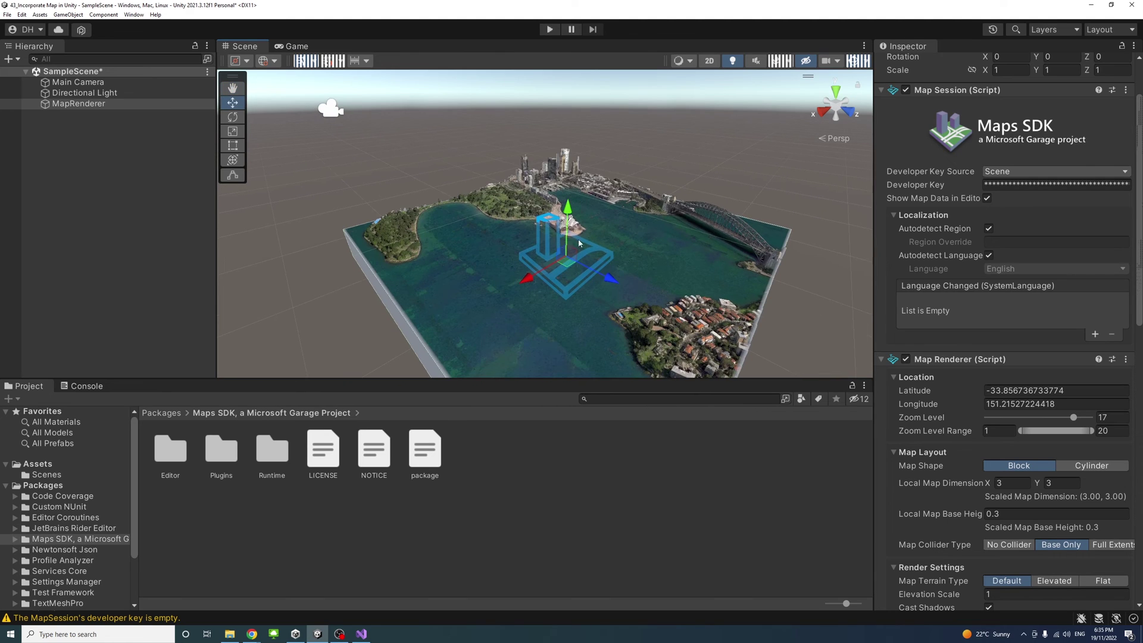
Frame the Opera House in the scene's top view and align the Main Camera with that view
left_click(836, 92)
scroll(547, 205, "up", 4)
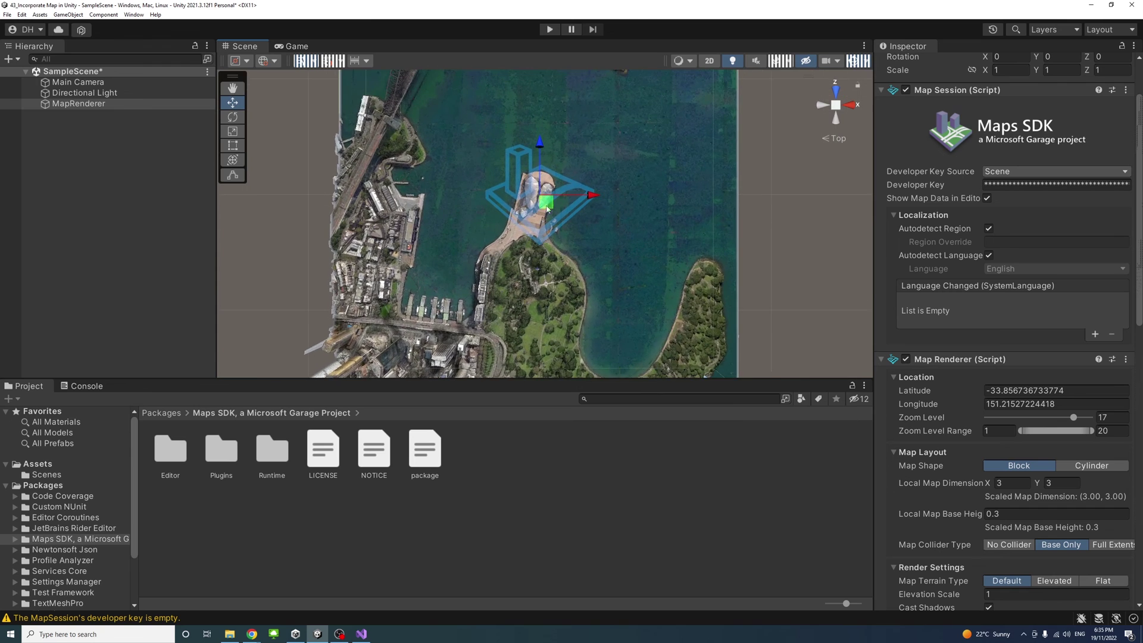
scroll(547, 204, "up", 3)
middle_click_drag(550, 217, 576, 206)
left_click(834, 141)
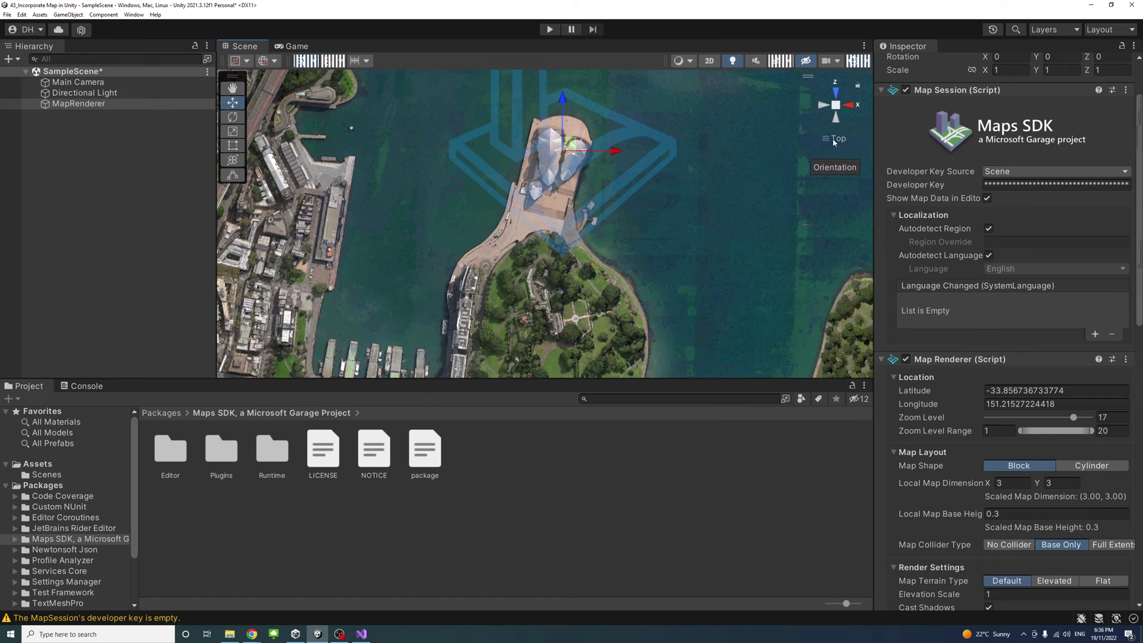
scroll(544, 165, "down", 4)
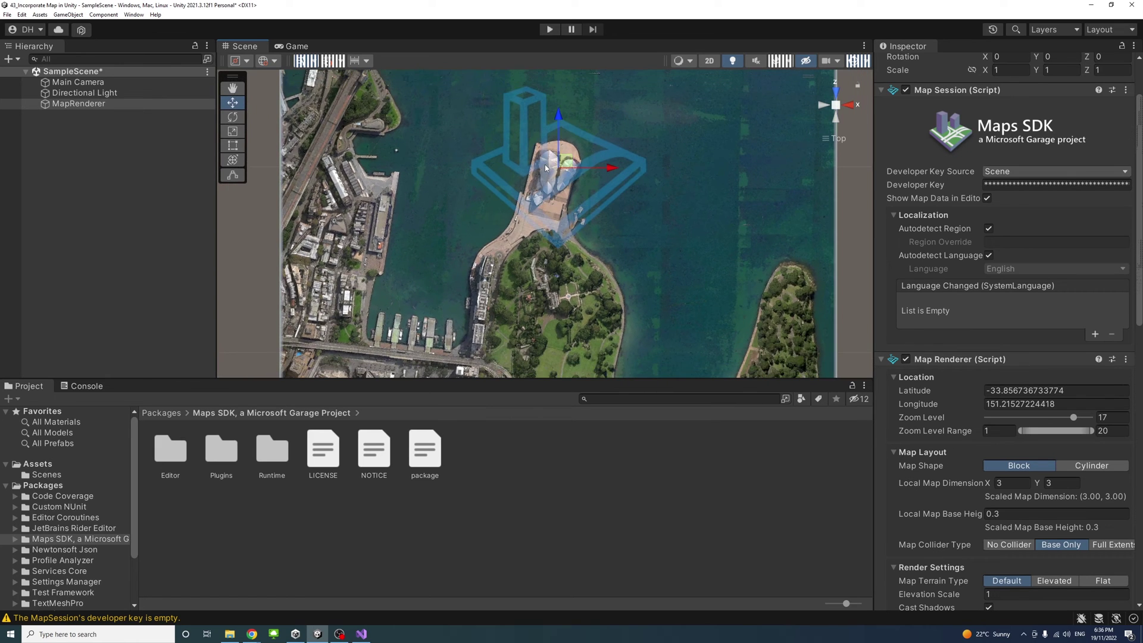
scroll(655, 169, "up", 5)
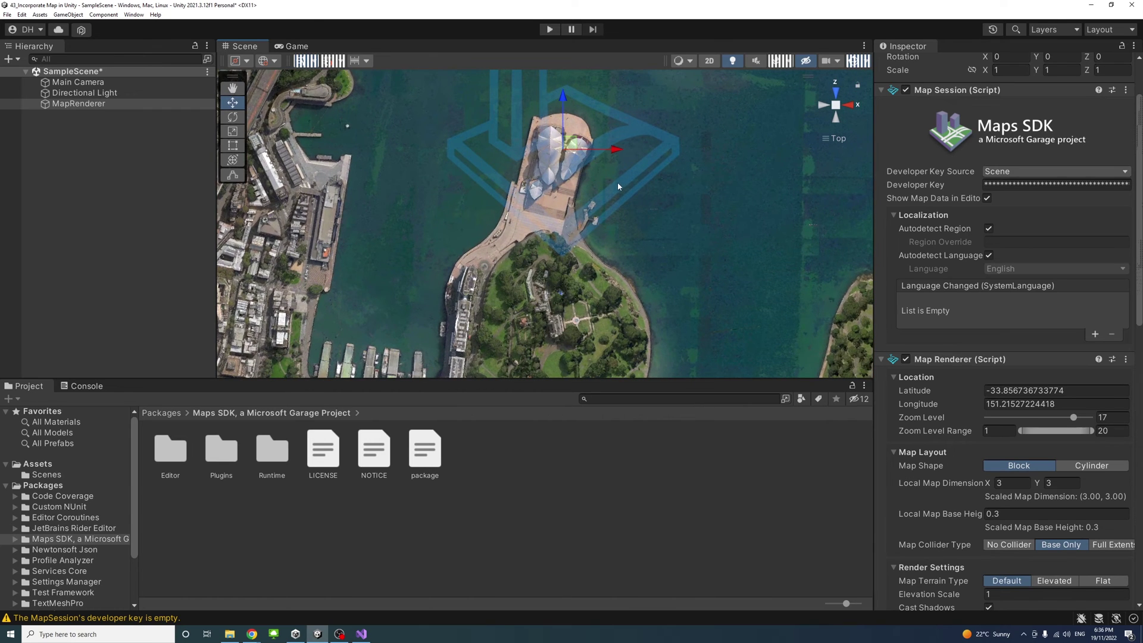
scroll(617, 183, "down", 3)
scroll(543, 163, "up", 2)
scroll(602, 276, "down", 2)
scroll(602, 275, "up", 3)
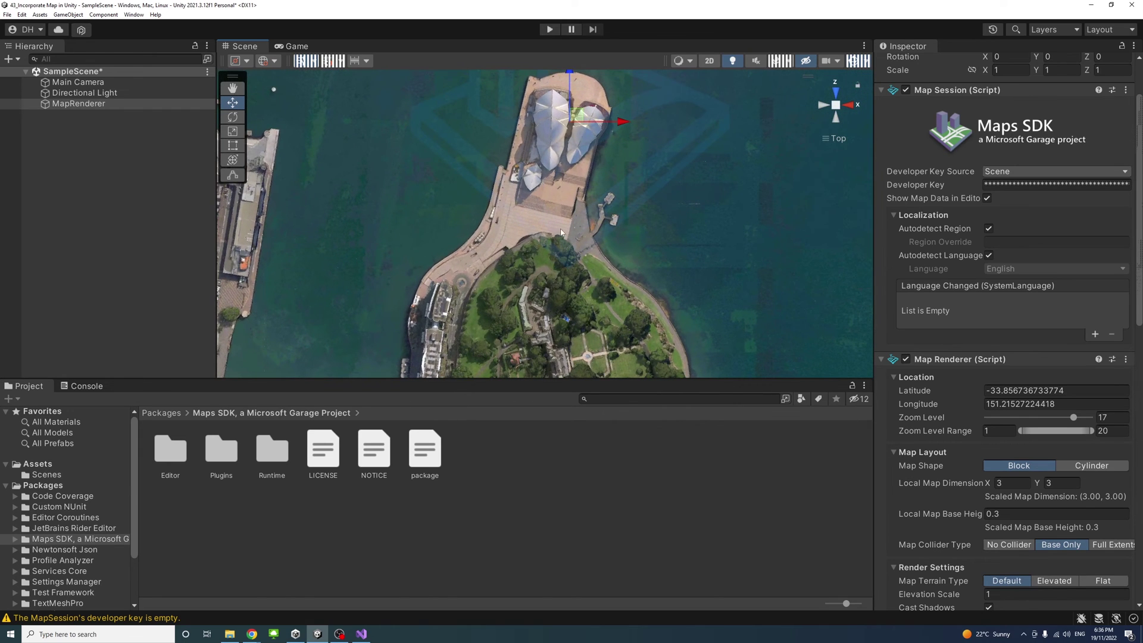
scroll(542, 211, "down", 2)
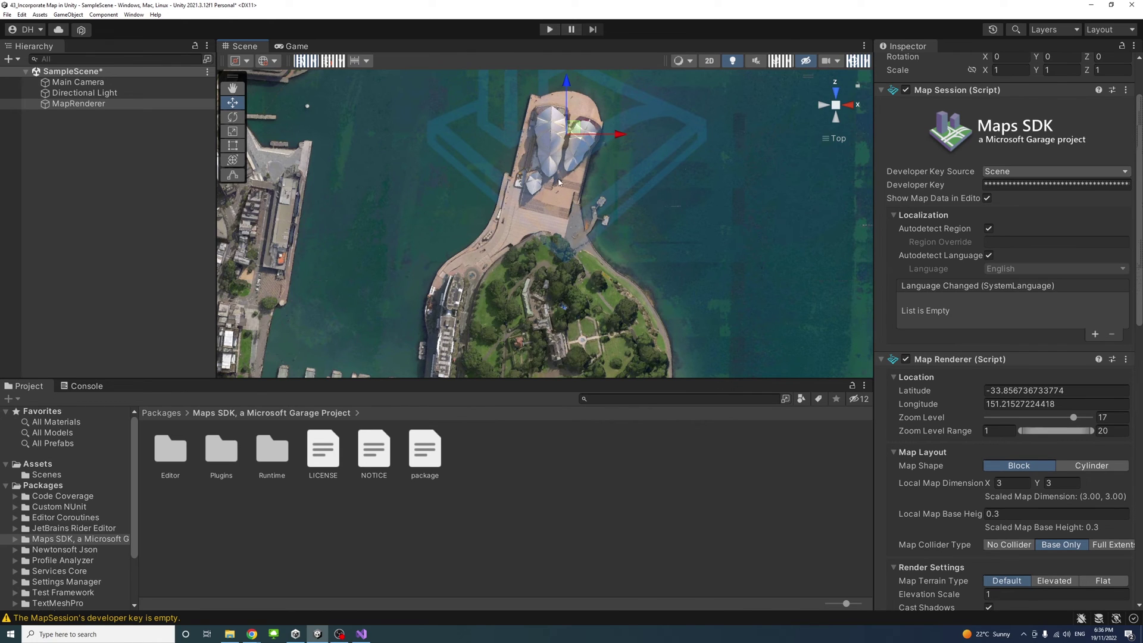
left_click(83, 83)
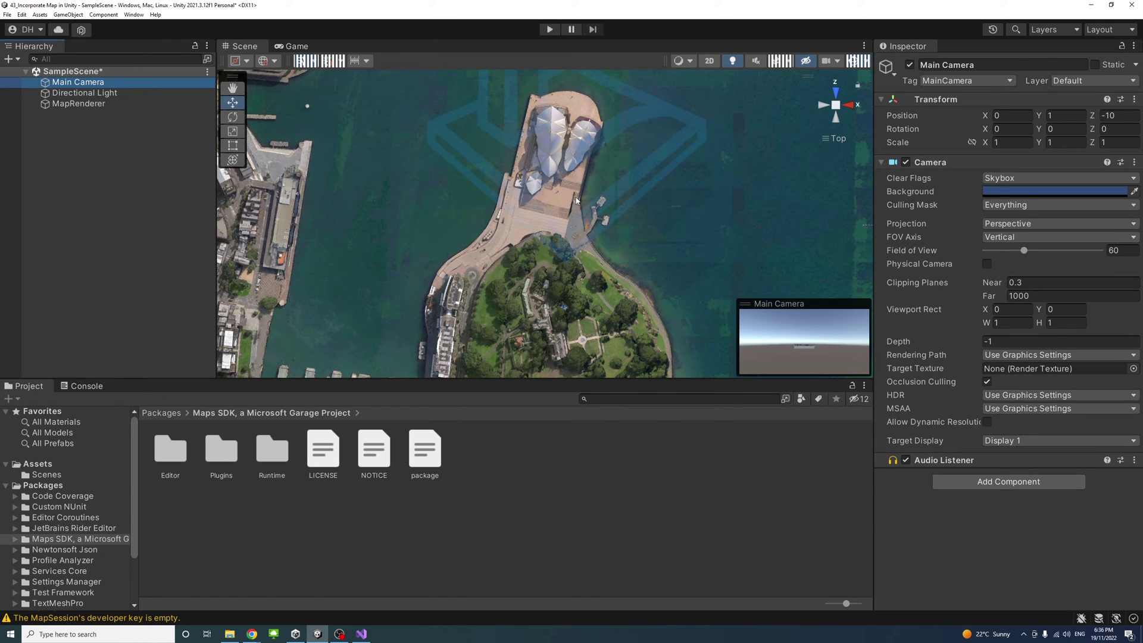
key("ctrl+shift+f")
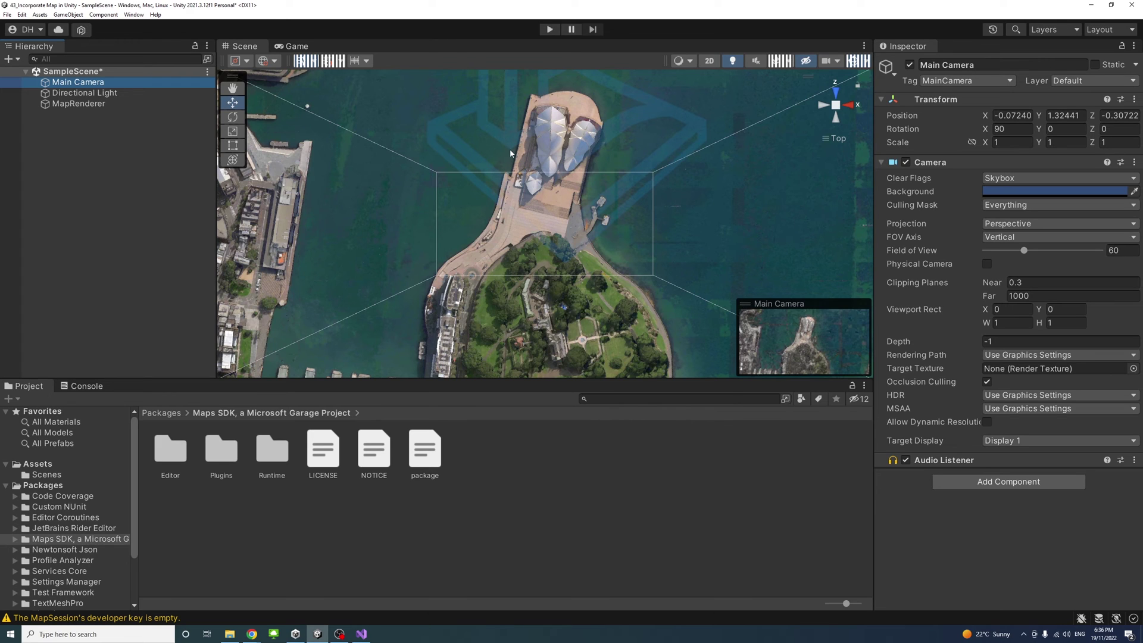
Compare the Main Camera's perspective and orthographic projections and leave it set to Orthographic
left_click(71, 93)
left_click(71, 83)
left_click(1034, 223)
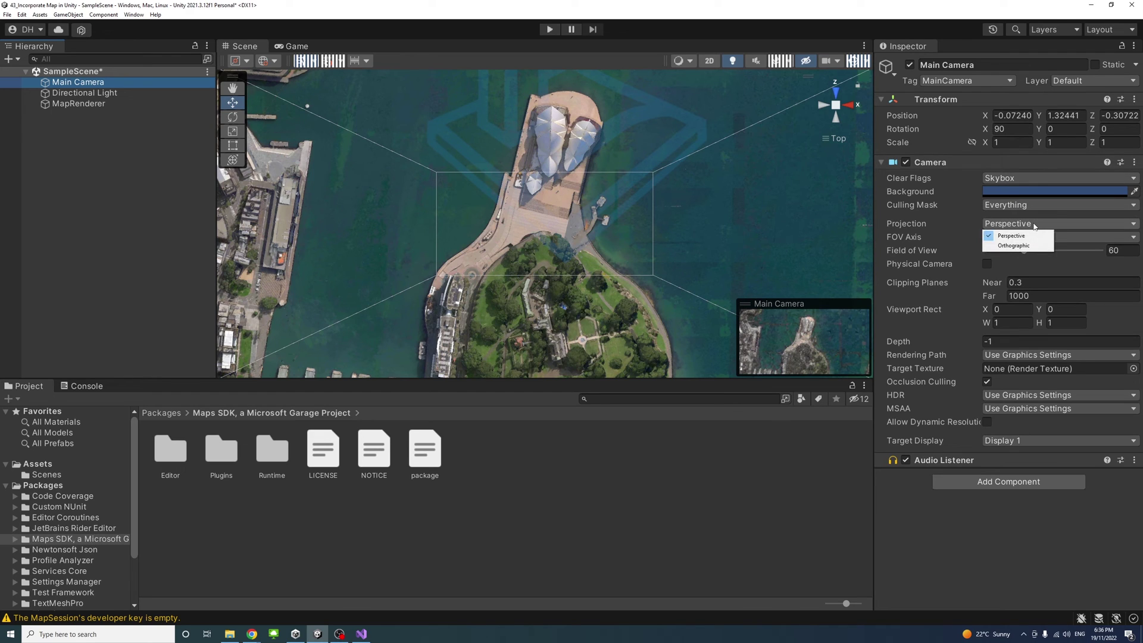
left_click(1026, 243)
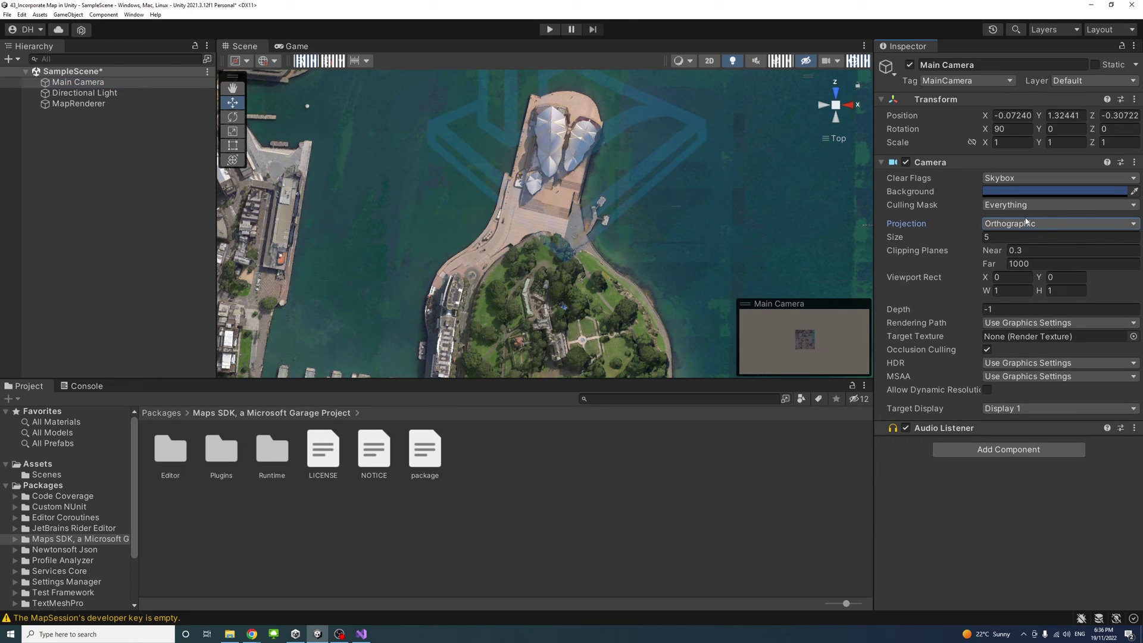
left_click(1026, 223)
left_click(1020, 232)
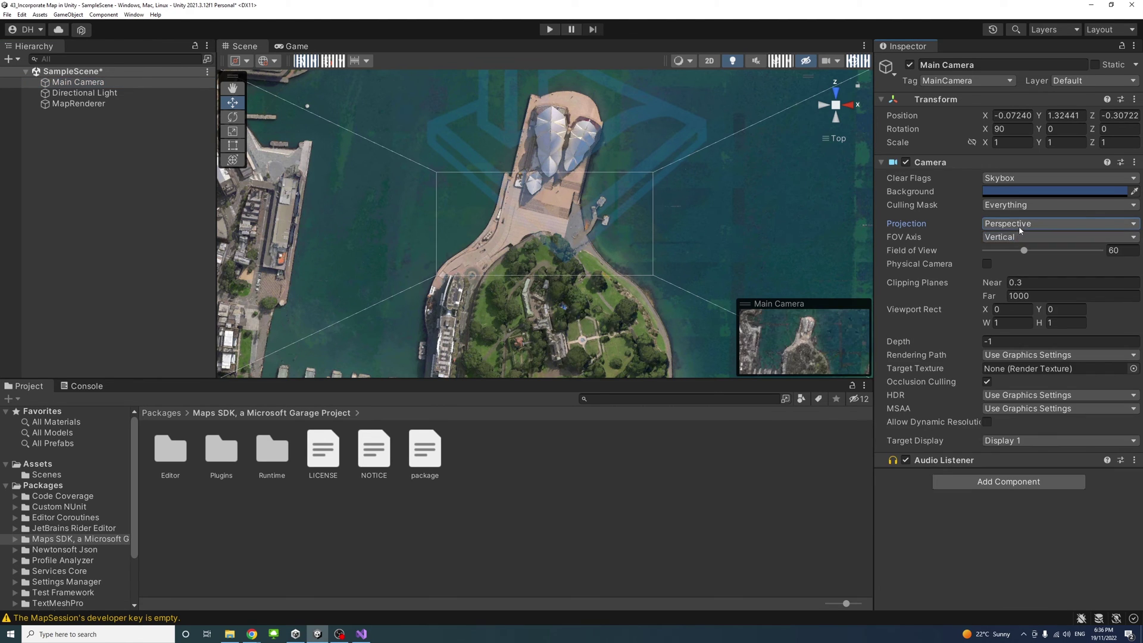
left_click(1020, 225)
left_click(1025, 243)
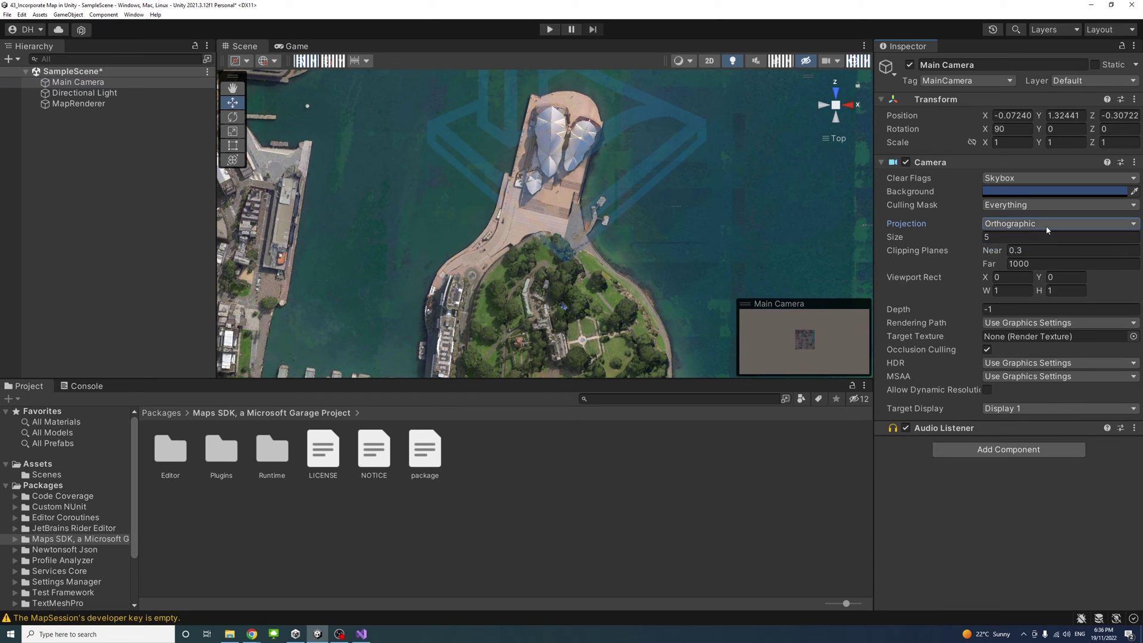
Set the Main Camera's orthographic size to 0.3 and its near clipping plane to 0
left_click(1030, 237)
type("0.3")
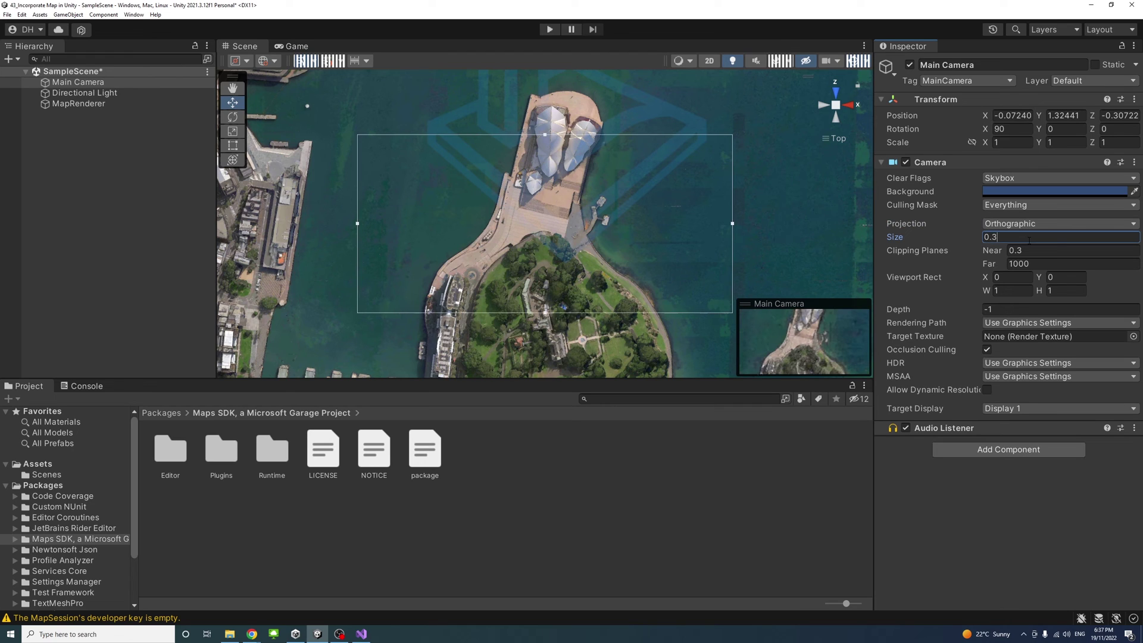
left_click(1030, 252)
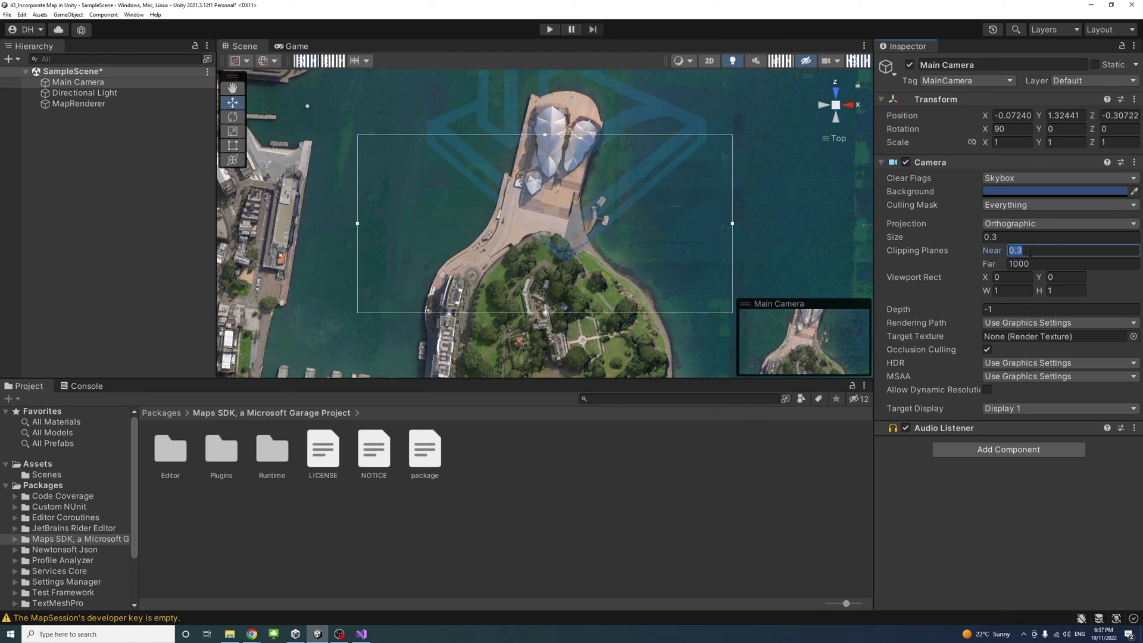
type("0")
Run the scene and set the game view's resolution to Full HD (1920x1080)
left_click(550, 29)
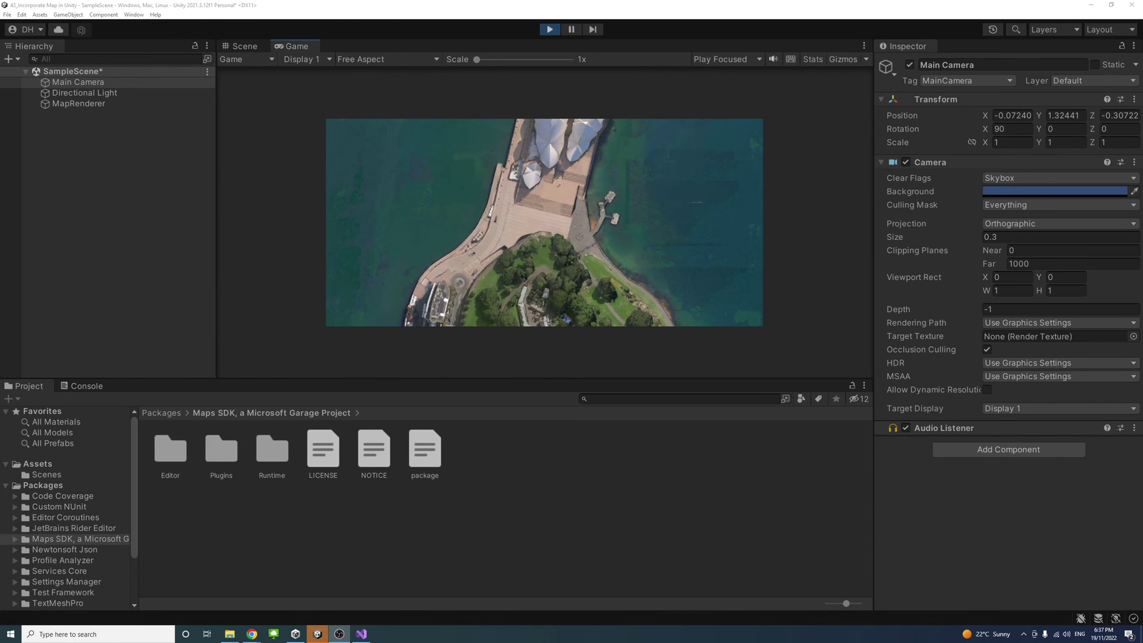
left_click(367, 58)
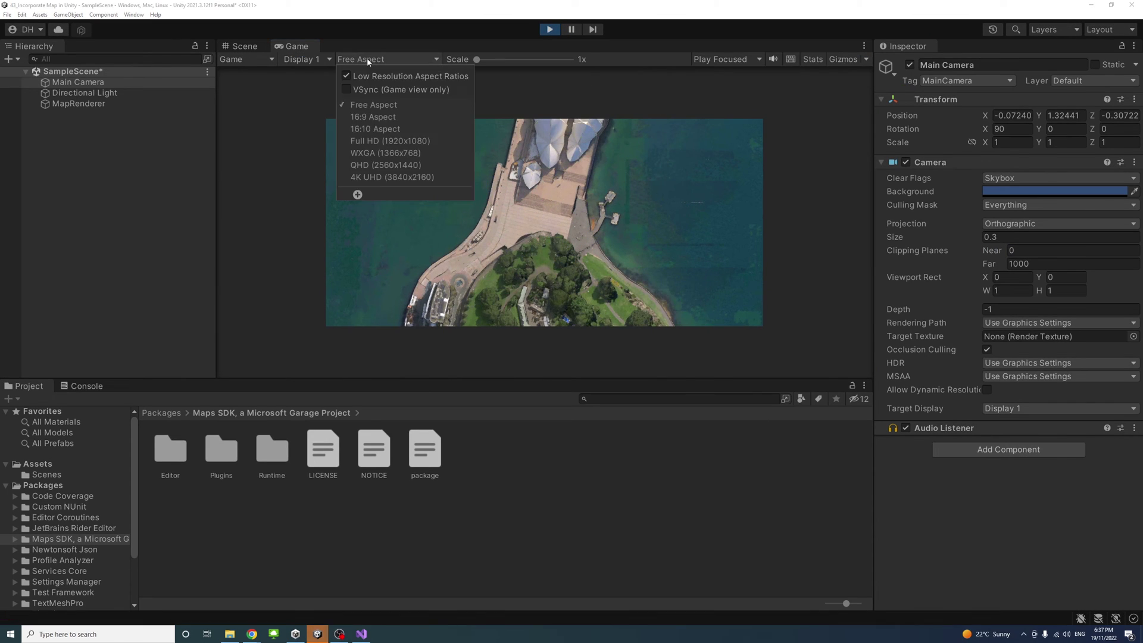
left_click(354, 142)
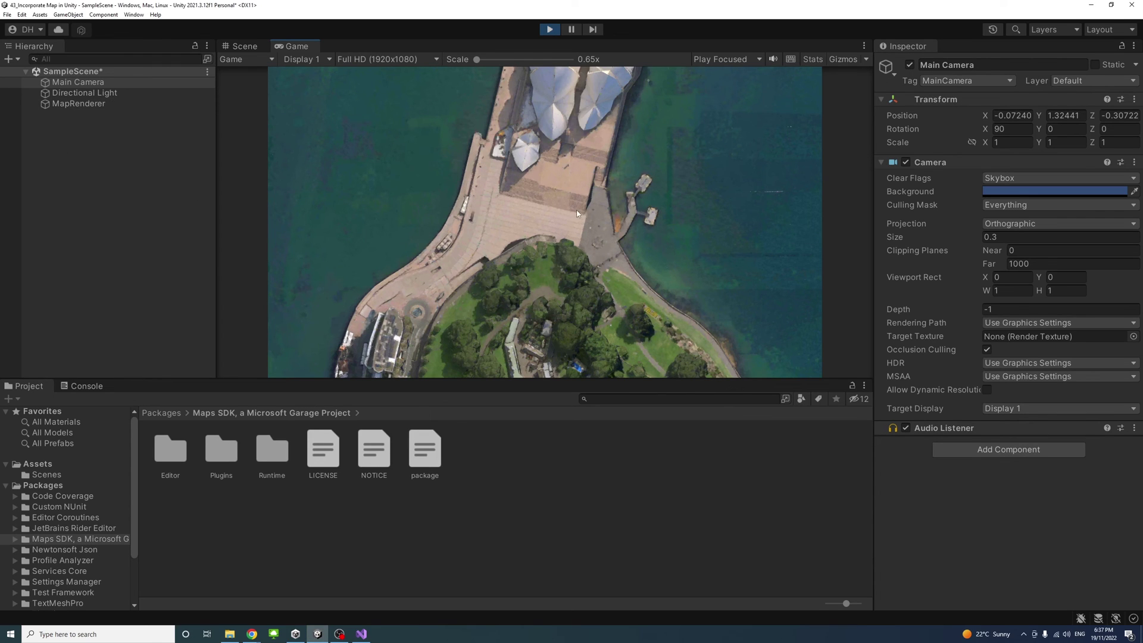
While the scene is running, set the Main Camera's rotation to 40 on X and about 223.5 on Y
left_click(1009, 130)
type("25")
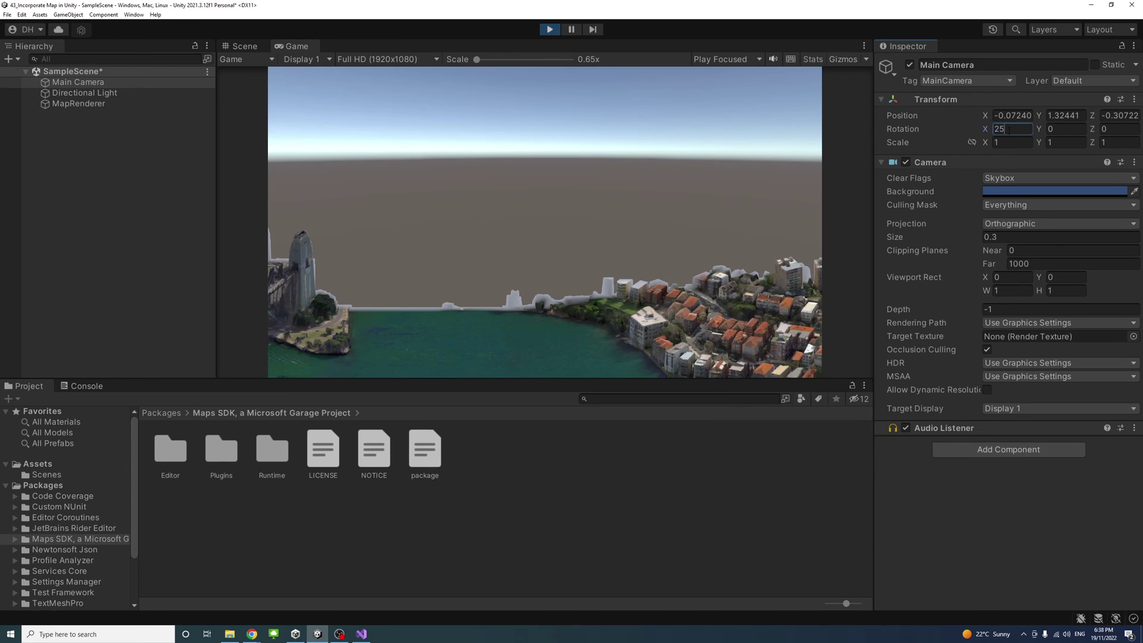
left_click_drag(1041, 131, 199, 451)
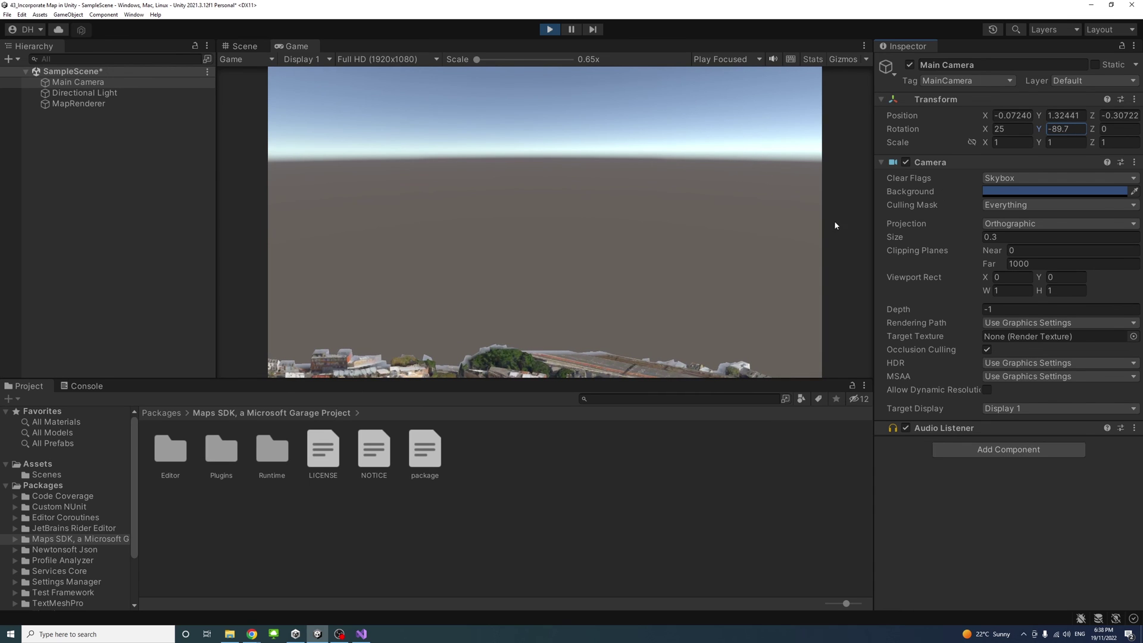
left_click_drag(982, 130, 182, 97)
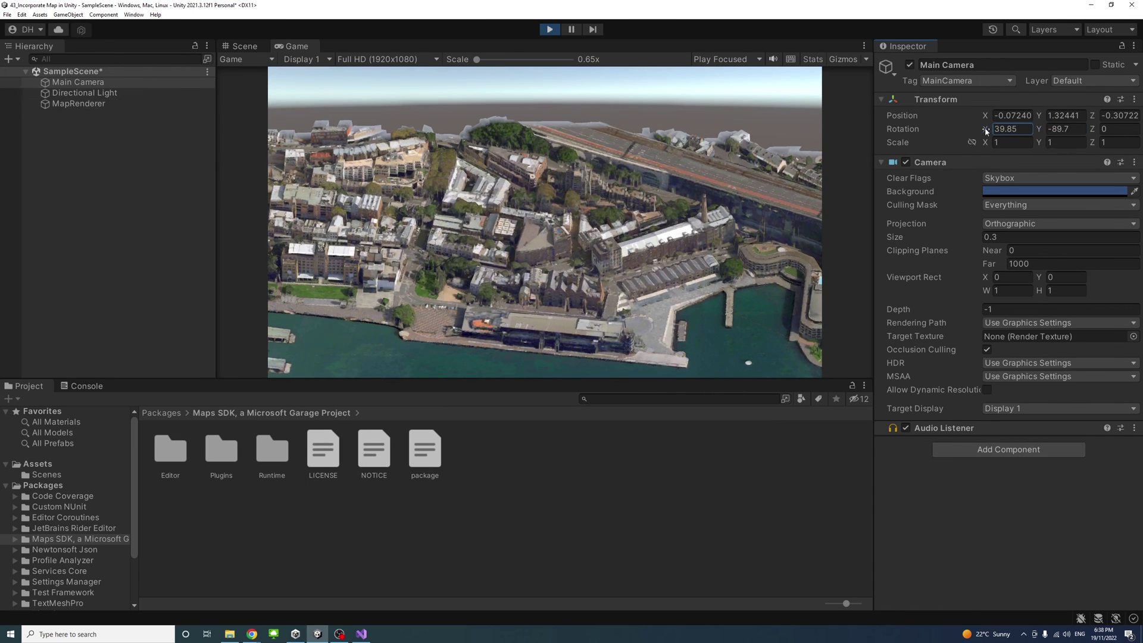
left_click(1012, 129)
type("40")
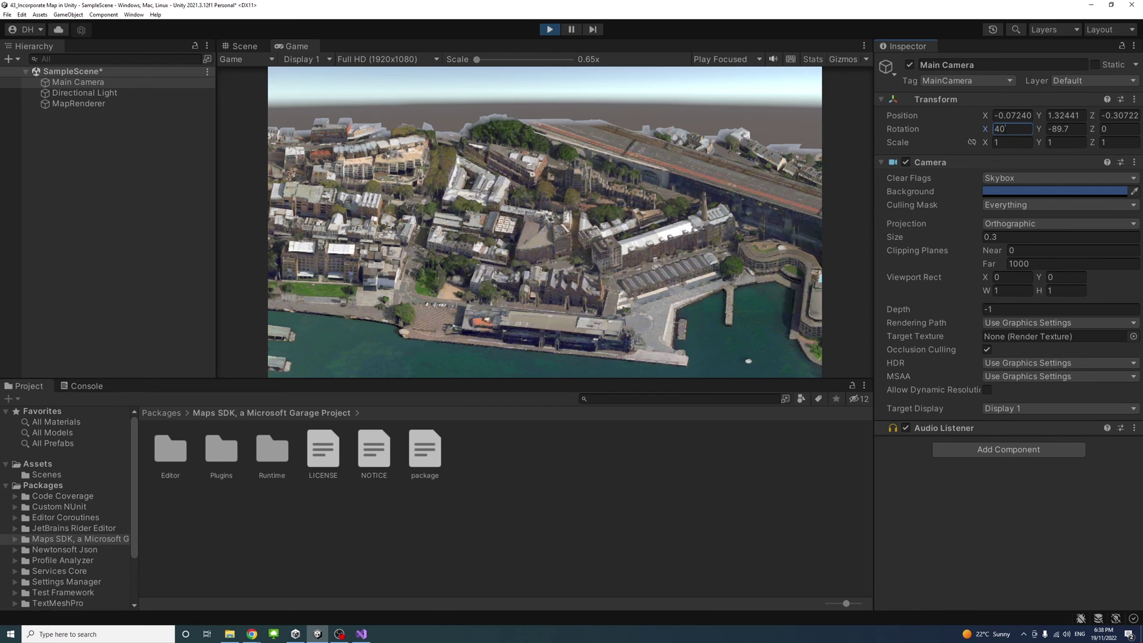
left_click(1062, 129)
type("42.1")
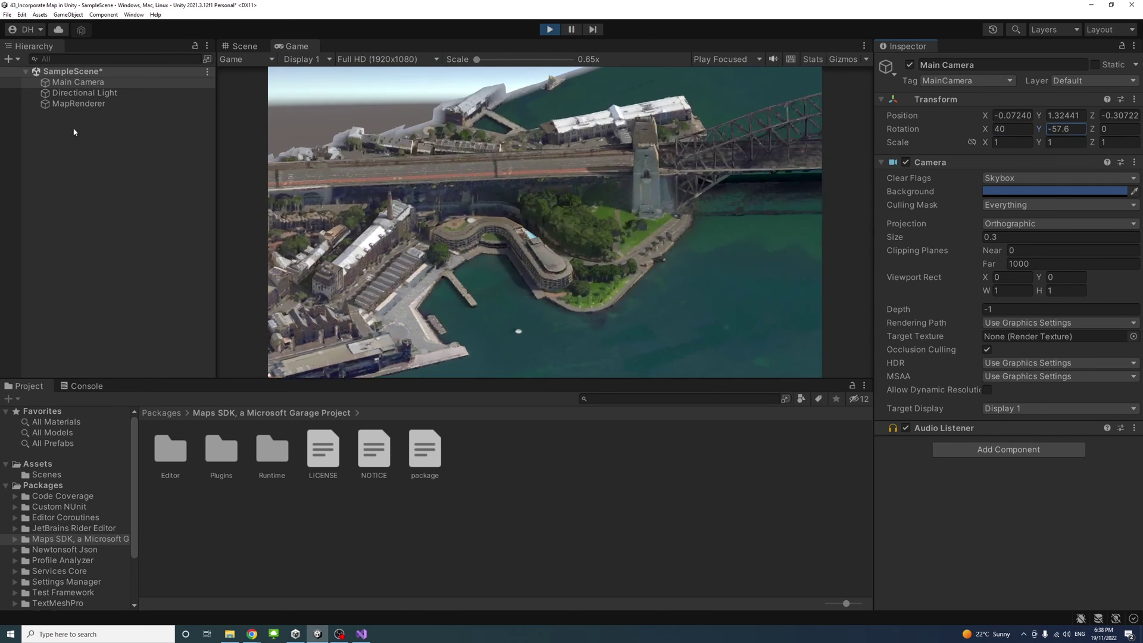
left_click_drag(502, 159, 163, 218)
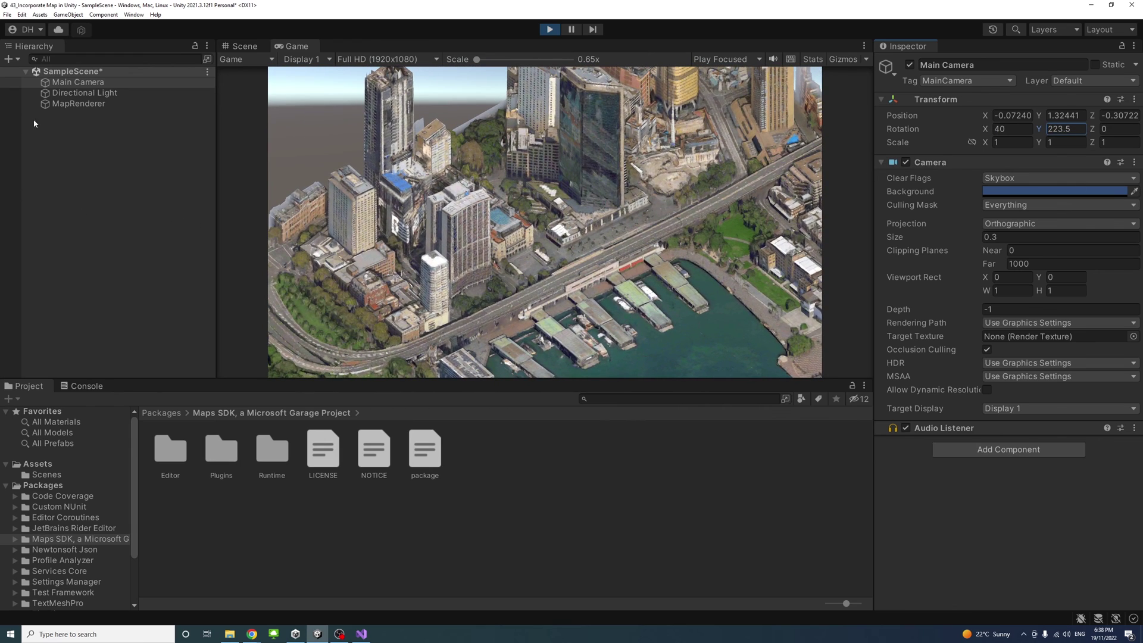
Set the Map Renderer's latitude to -33.86 and lower its zoom level to about 13.8
left_click(78, 104)
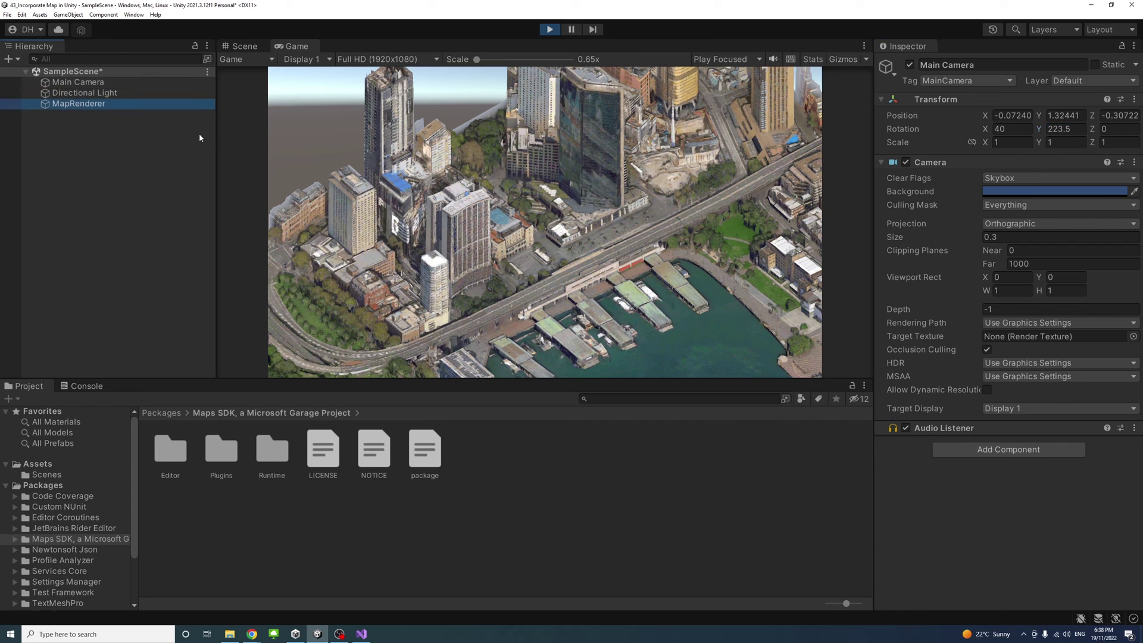
scroll(993, 243, "down", 5)
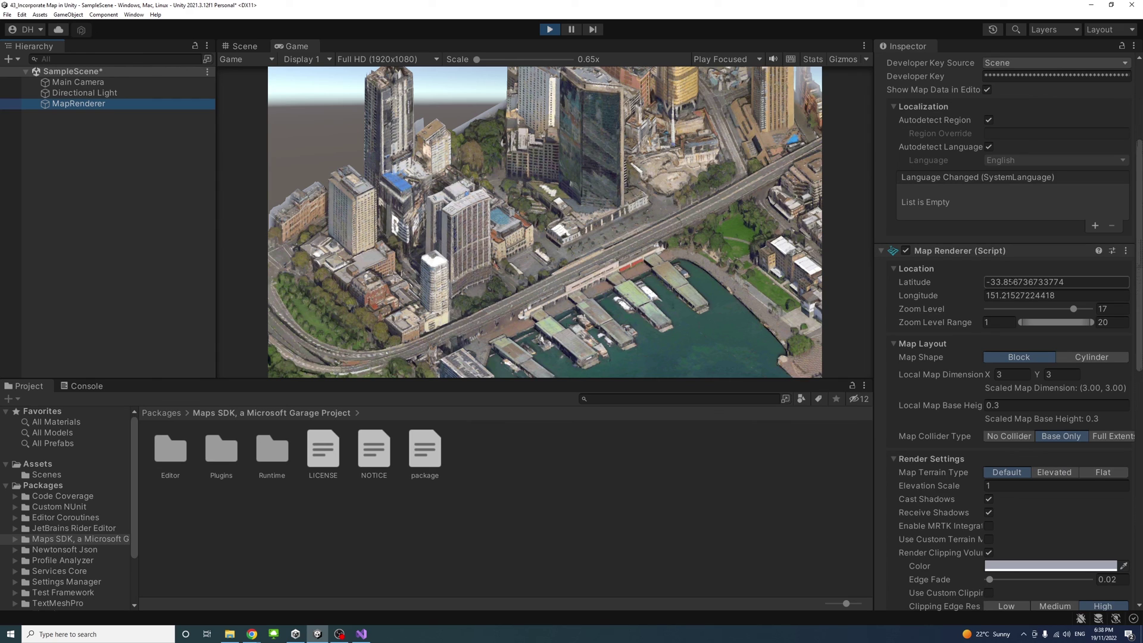
left_click_drag(1013, 282, 1071, 283)
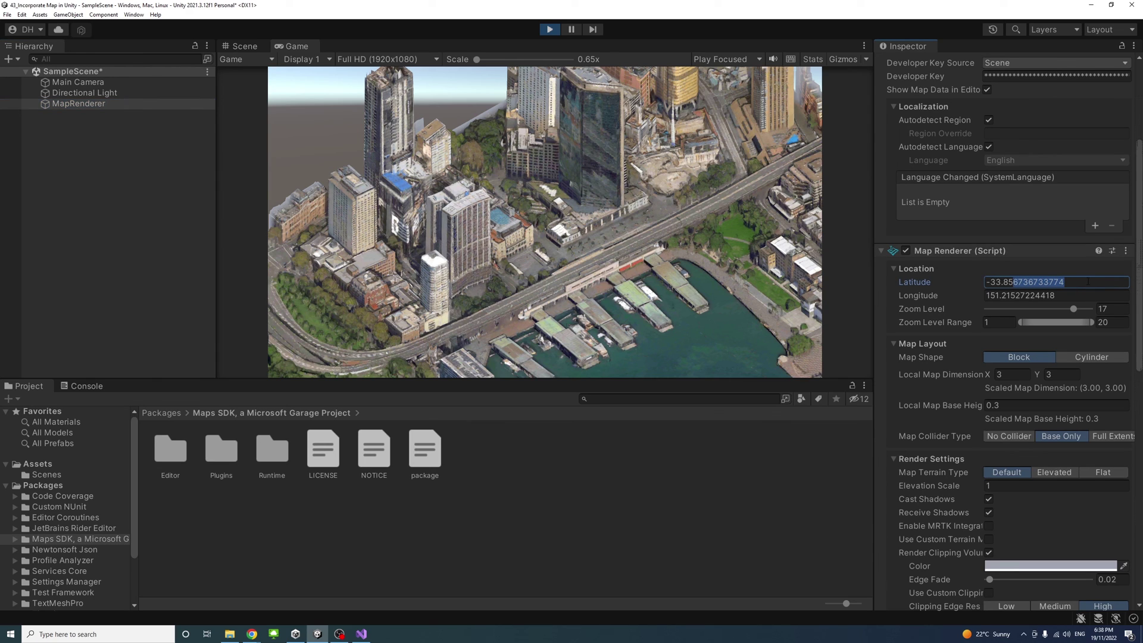
key("BackSpace")
key("BackSpace")
type("6")
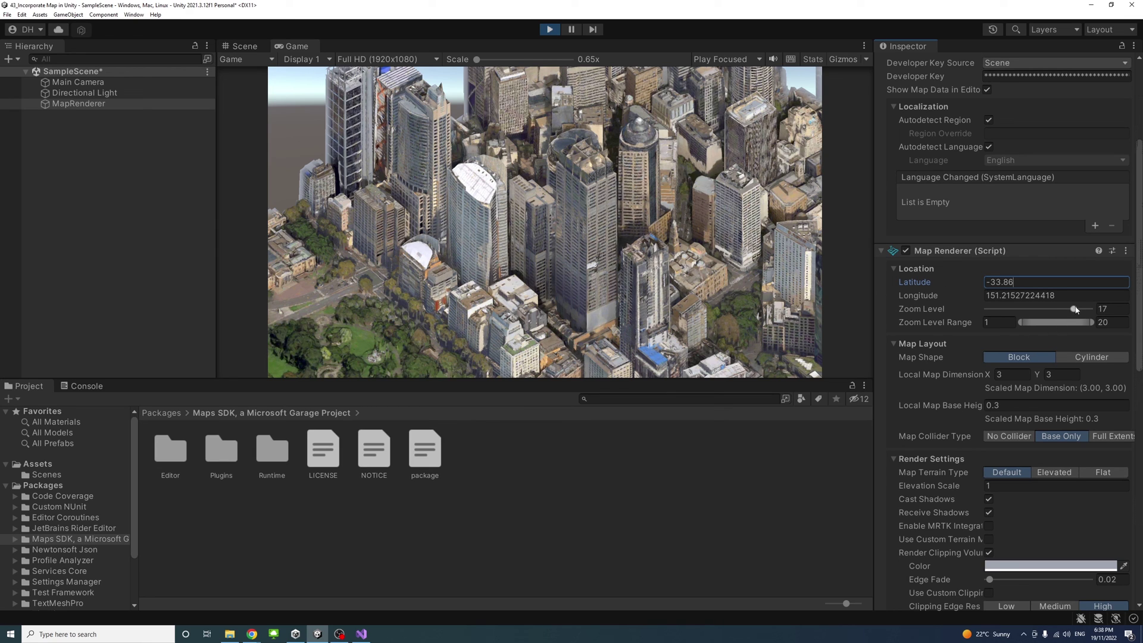
left_click_drag(1074, 309, 1059, 320)
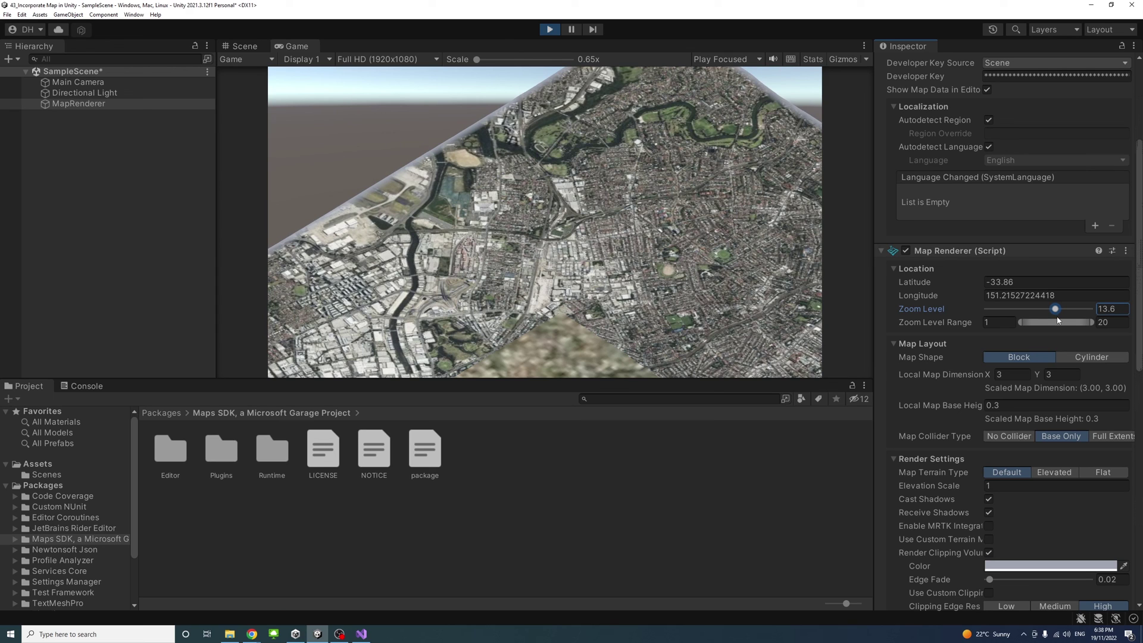
left_click_drag(1059, 320, 1059, 320)
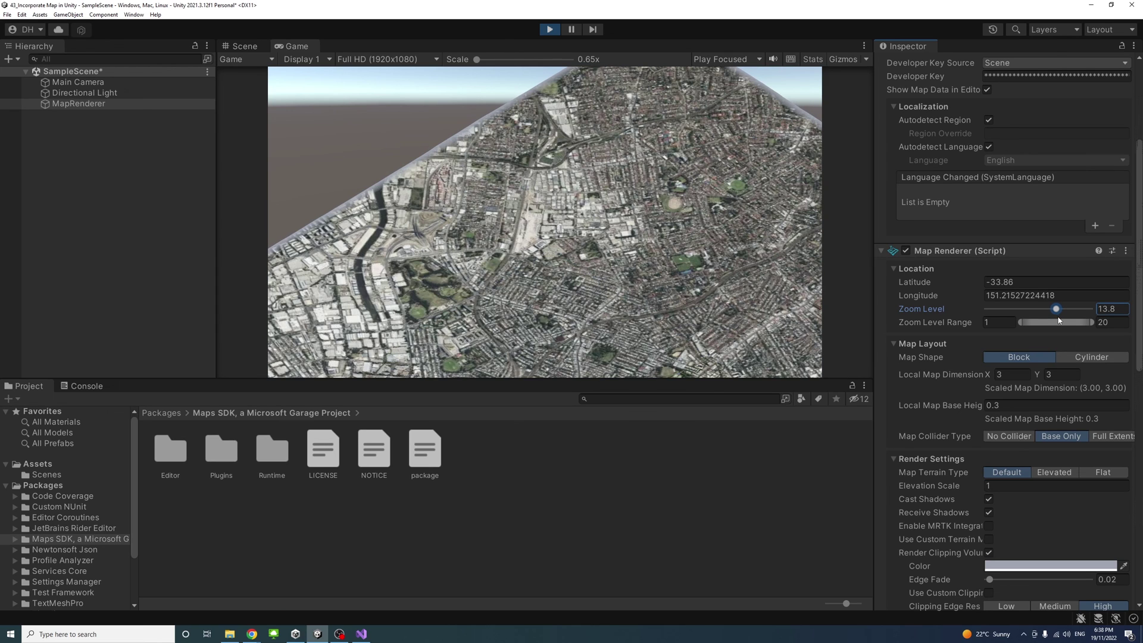